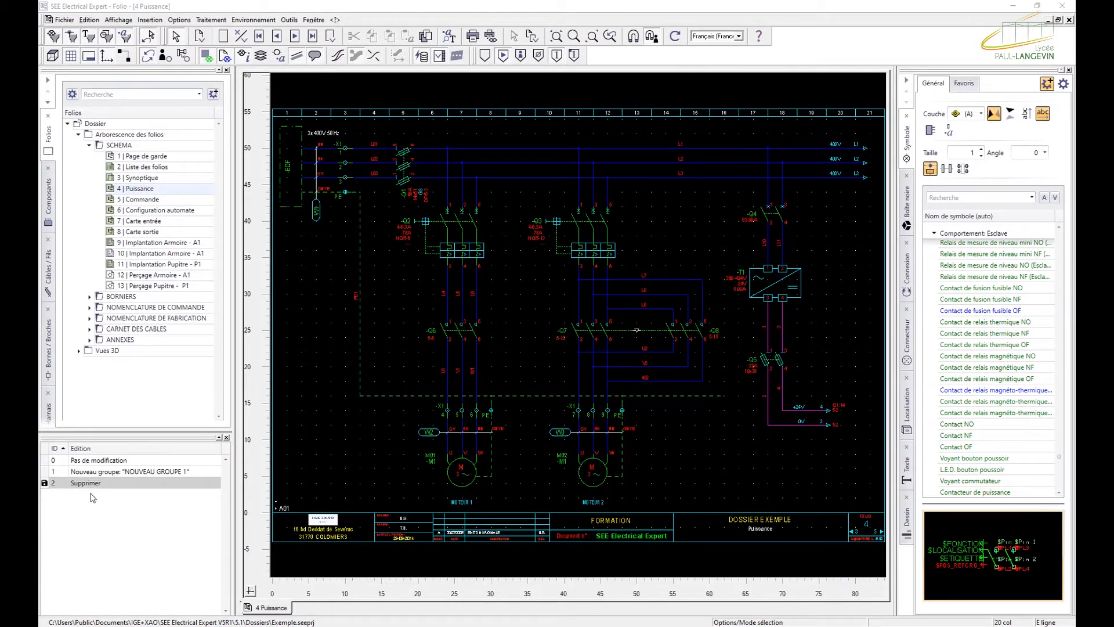
- Page forward from the Puissance folio through 5 Commande to 6 Configuration automate
mouse_move(1000, 488)
click(295, 43)
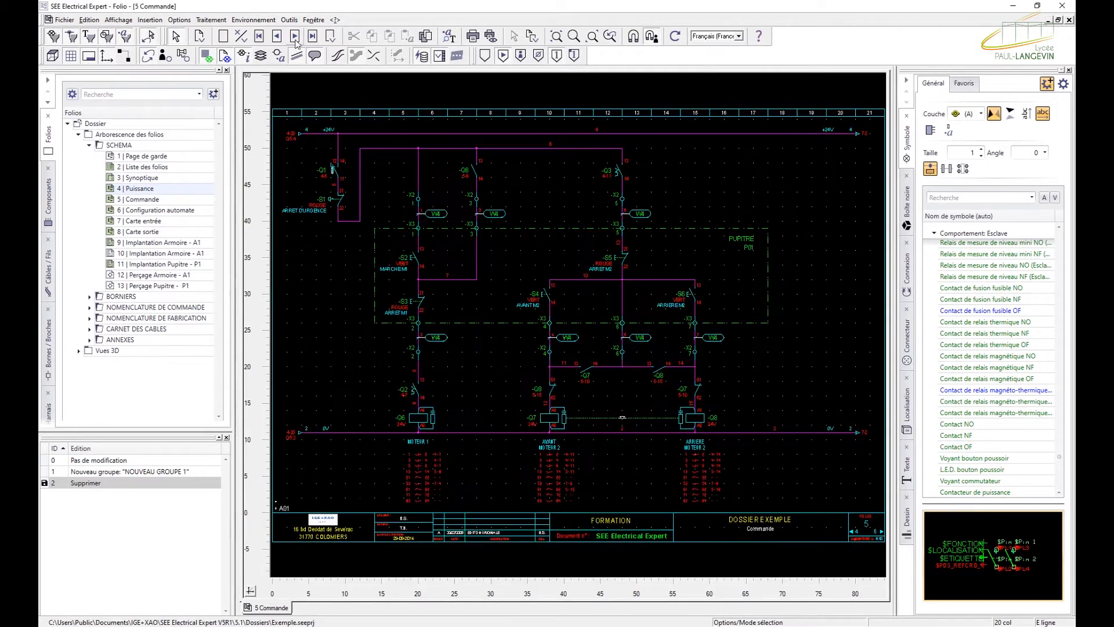
click(295, 43)
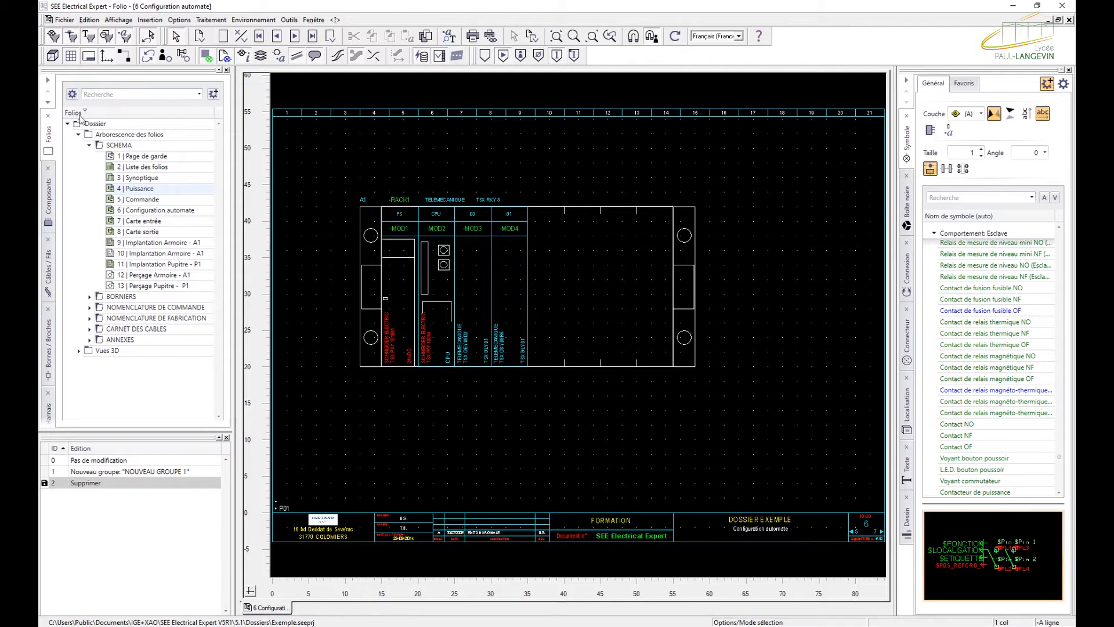
- Use the aerial view to zoom in on the -MOD3 and -MOD4 rack modules, hide it and return to the whole folio
click(53, 57)
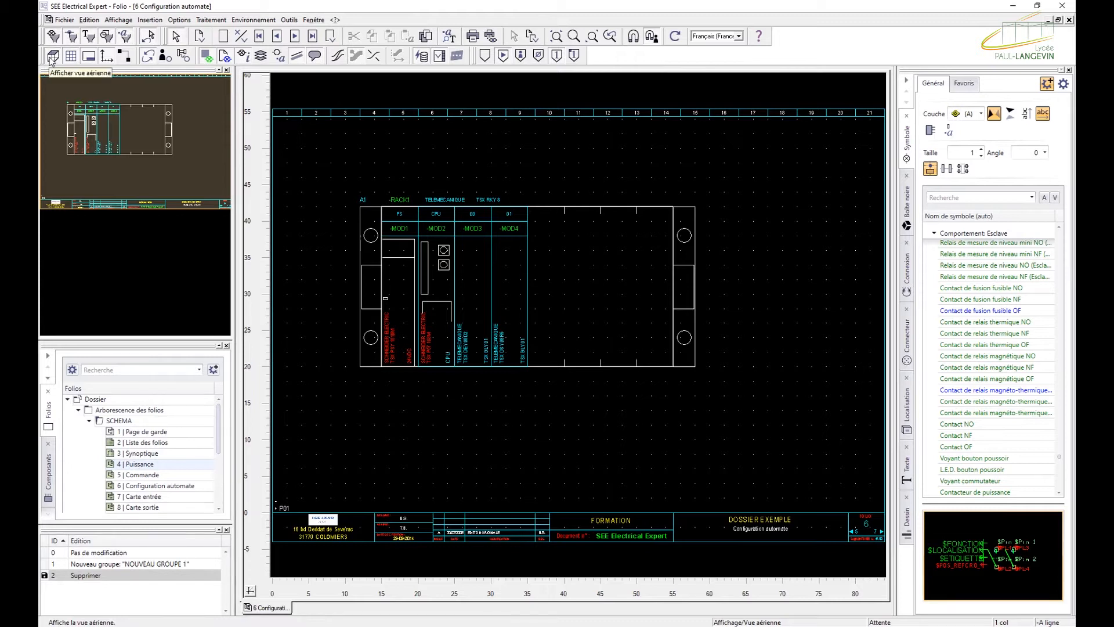
drag(92, 101, 117, 116)
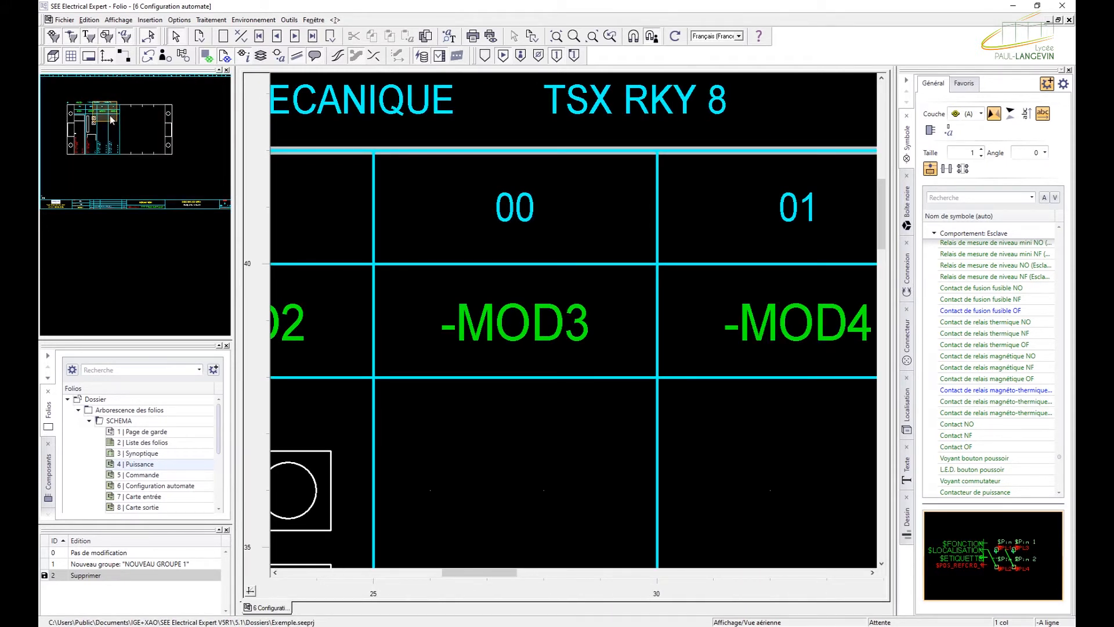
click(54, 58)
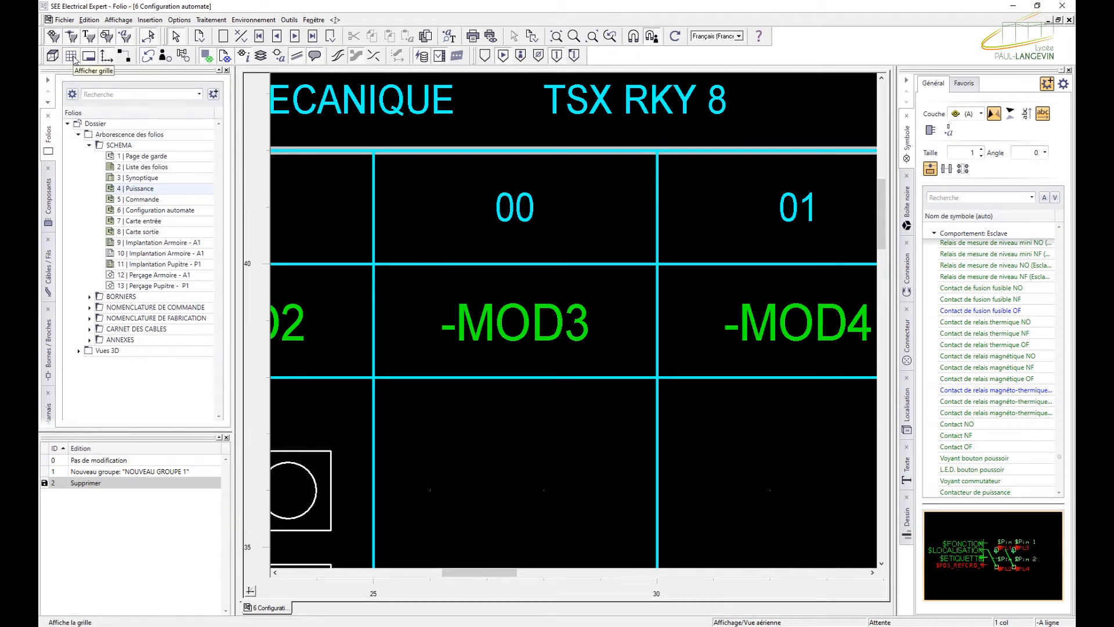
scroll(500, 333, down, 3)
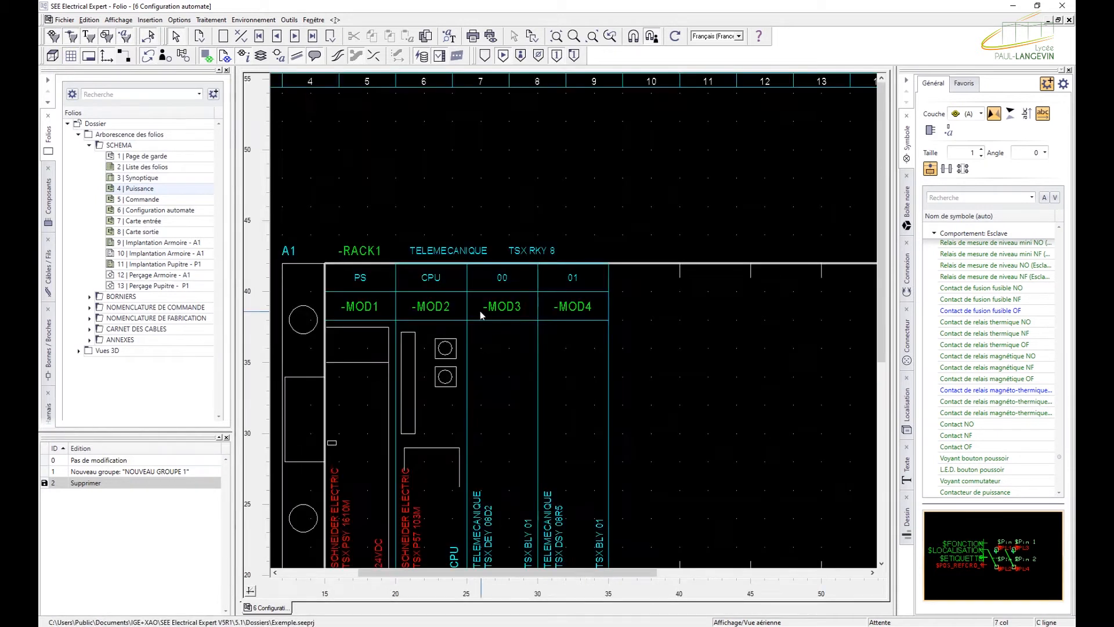
scroll(481, 312, down, 2)
scroll(524, 282, up, 1)
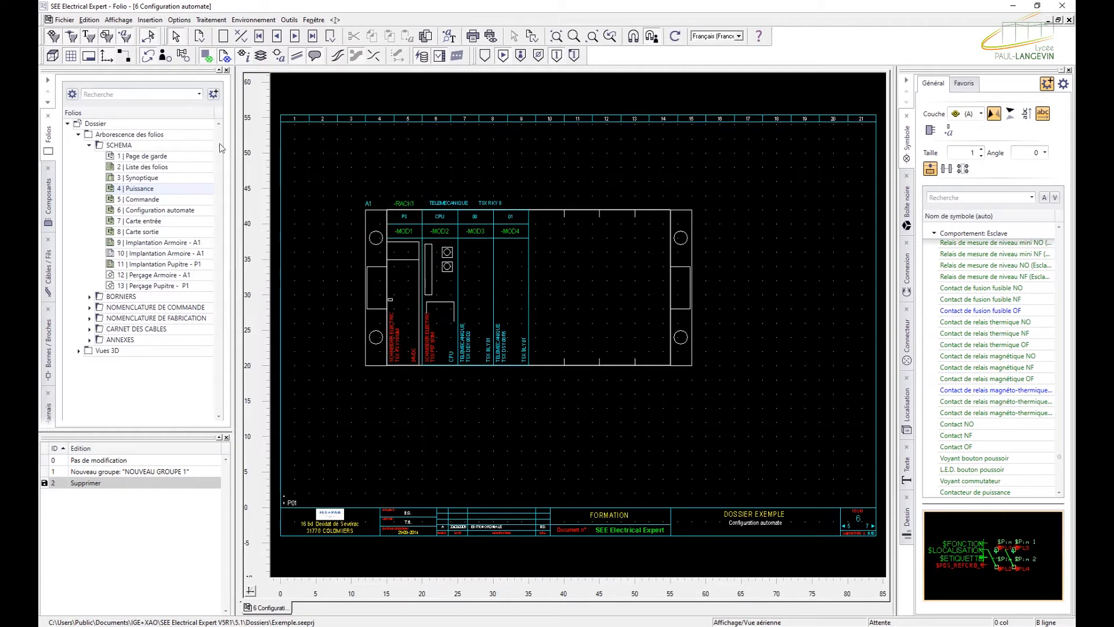
click(88, 57)
click(88, 58)
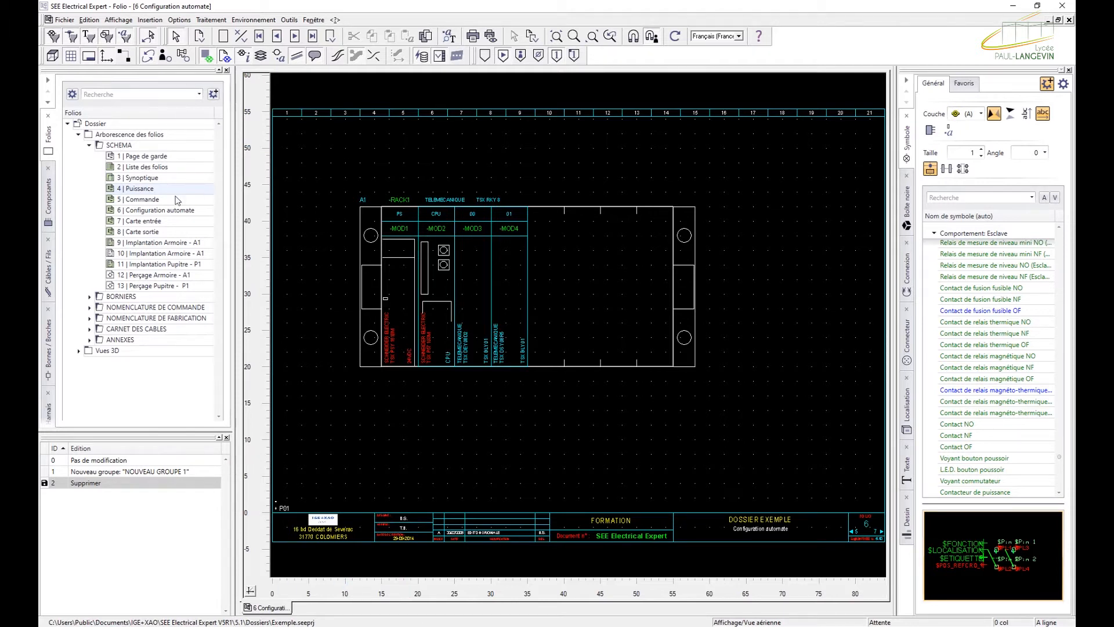
click(422, 56)
click(423, 58)
- Open folios 5 Commande and 4 Puissance from the folio tree, and collapse the SCHEMA group
click(140, 202)
double_click(140, 202)
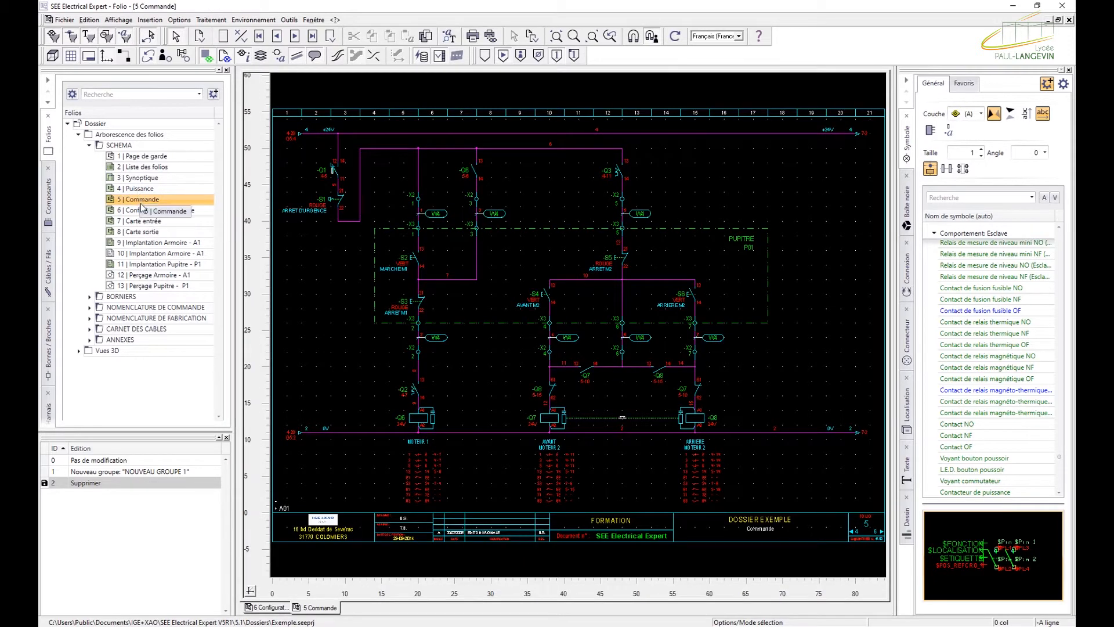
double_click(139, 188)
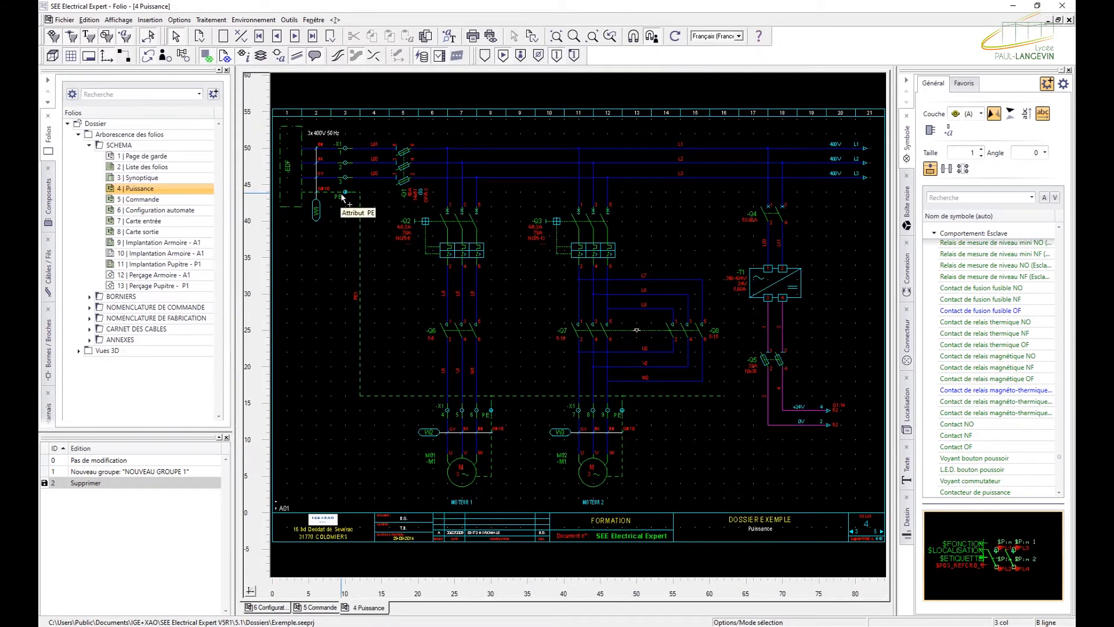
right_click(137, 147)
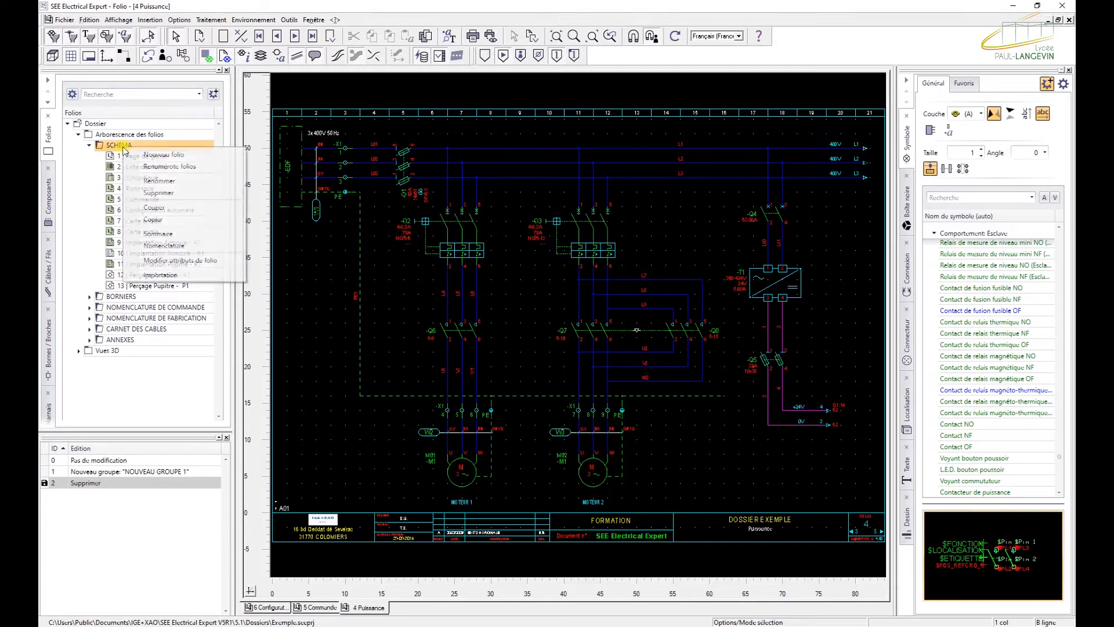
click(90, 145)
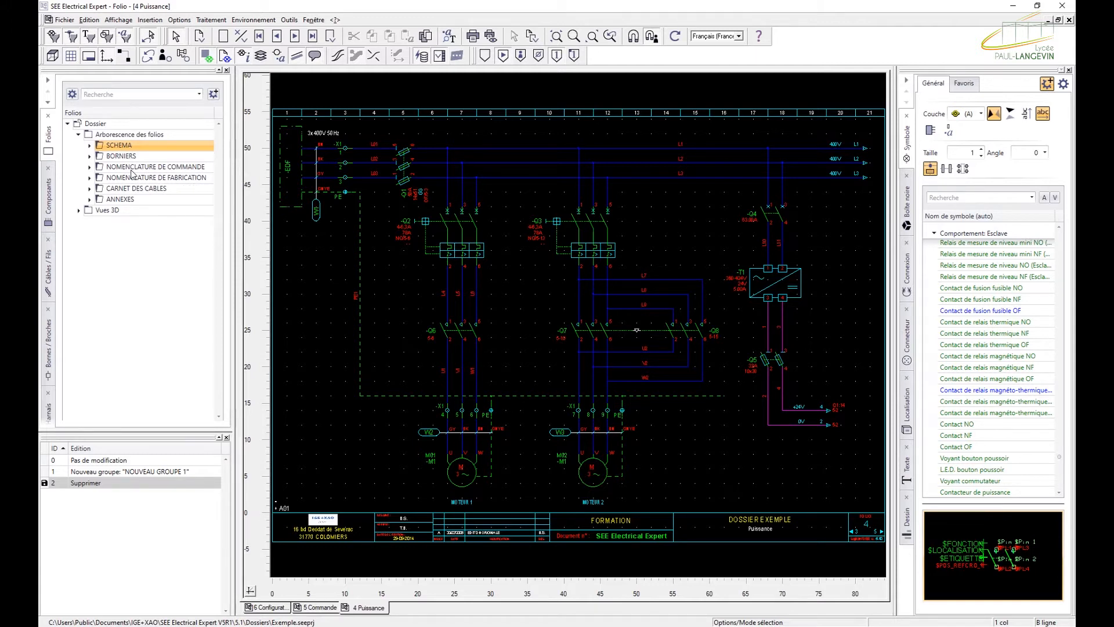
- Display the project's component list in view V2, and inspect the components under location A01
click(49, 197)
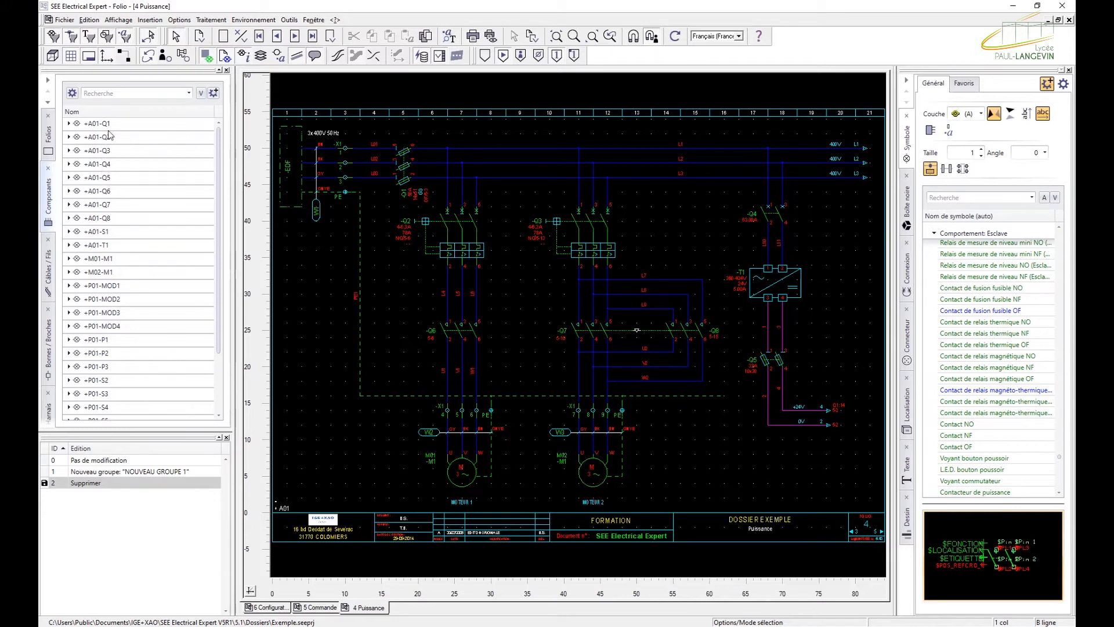
click(201, 94)
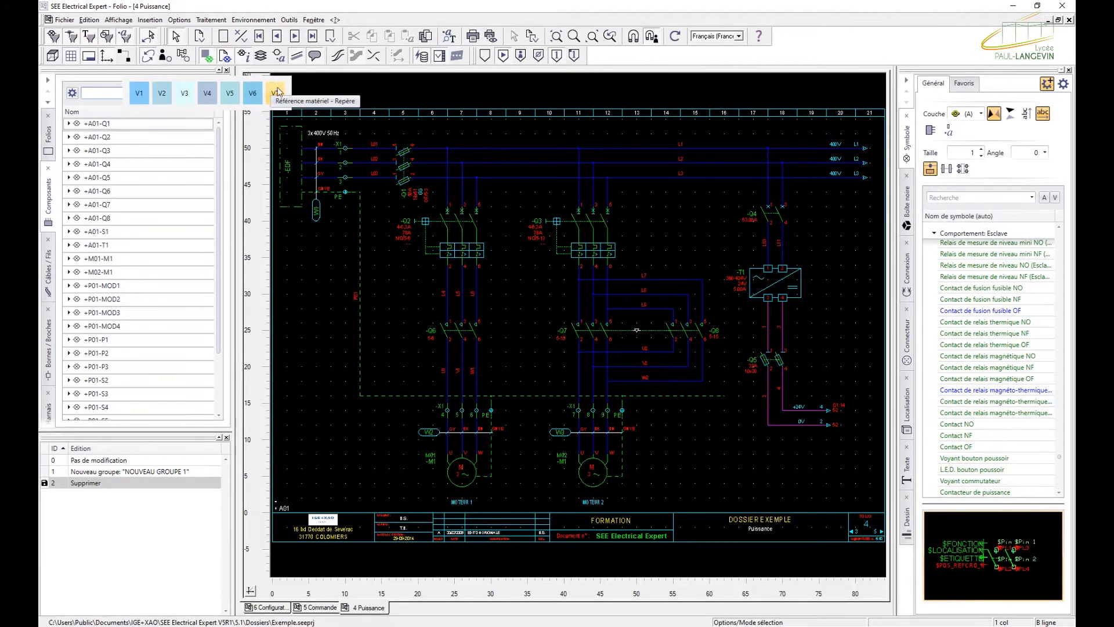
click(166, 100)
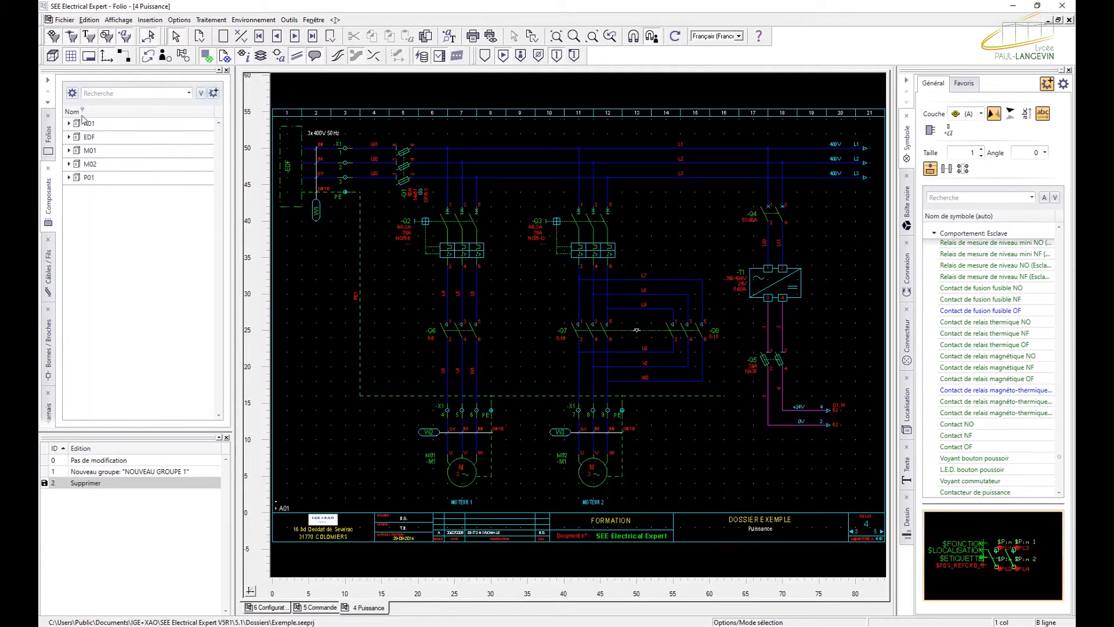
click(69, 124)
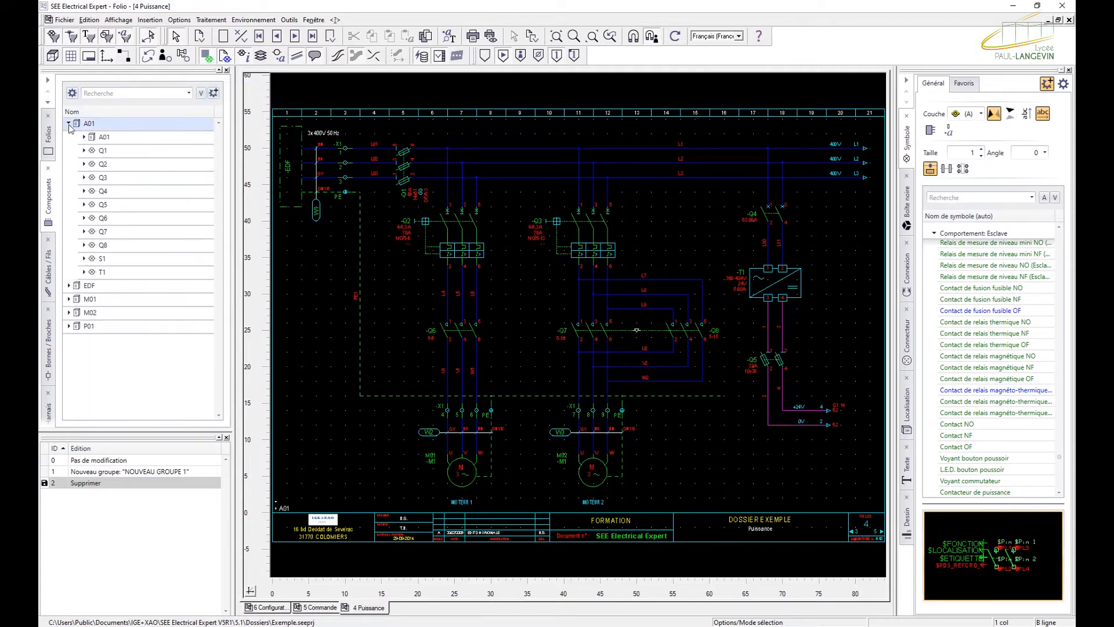
click(68, 124)
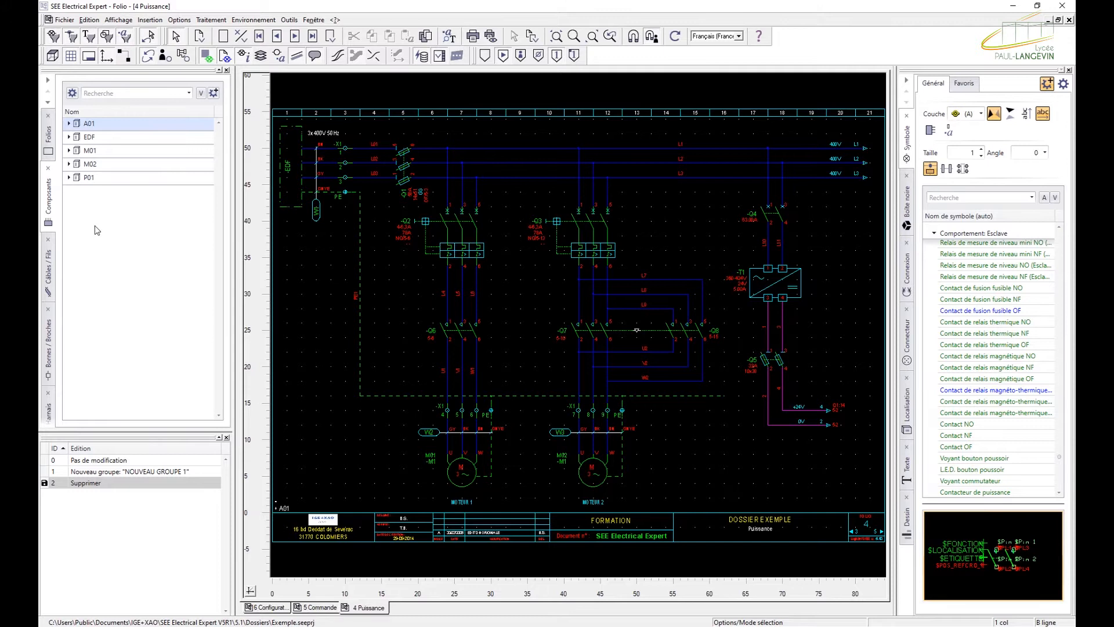
- Locate component Q1 of location A01 on the schematic from the component list and inspect its contents
click(71, 124)
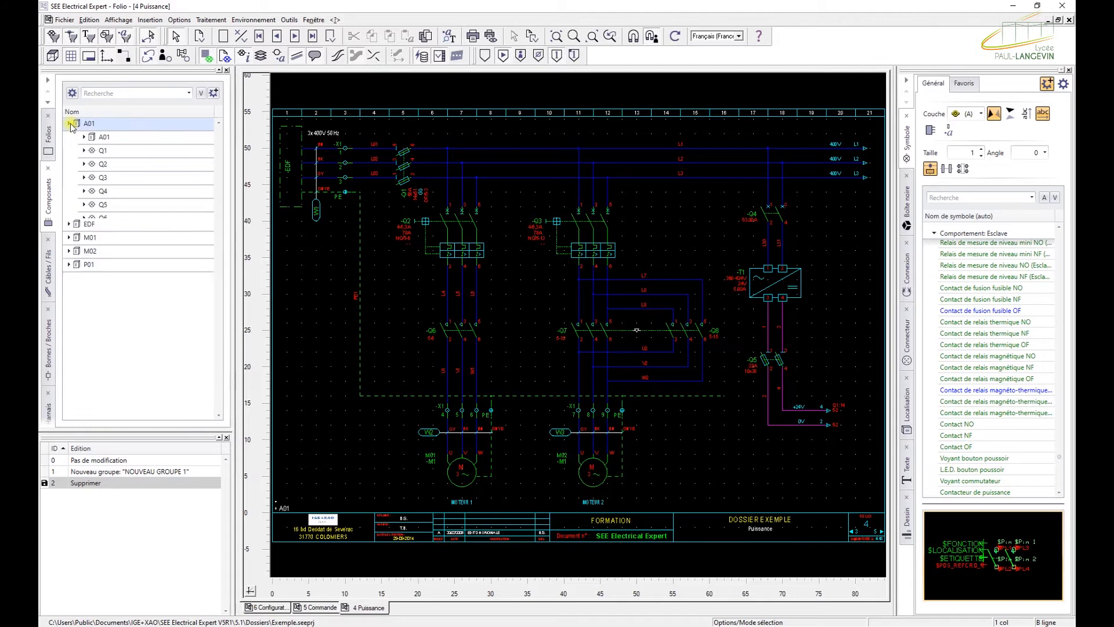
click(85, 151)
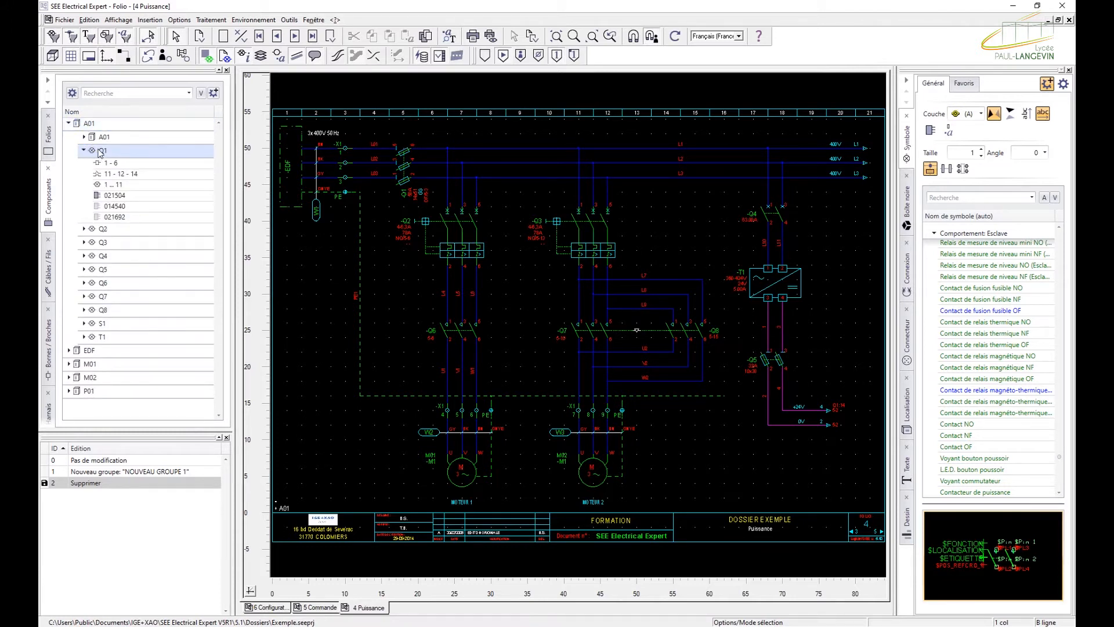
right_click(106, 154)
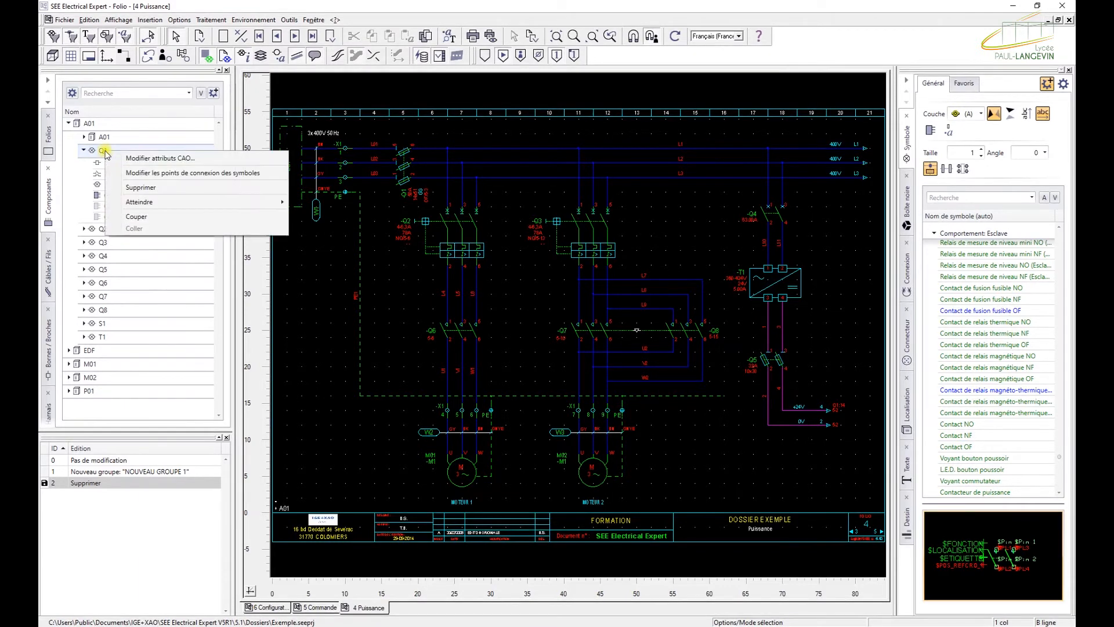
mouse_move(141, 203)
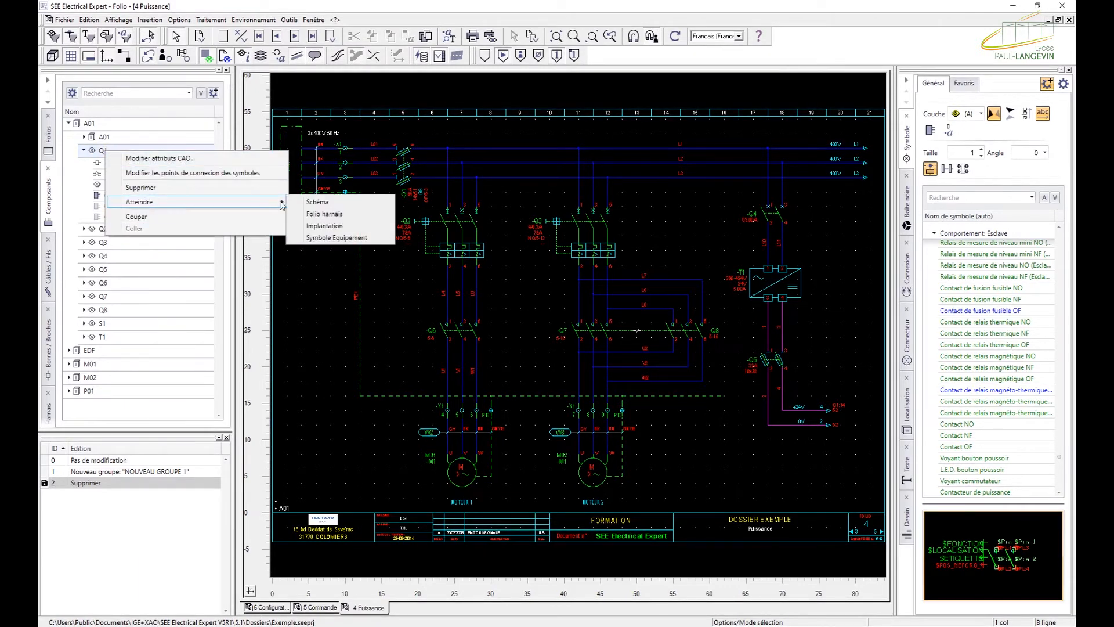
click(315, 202)
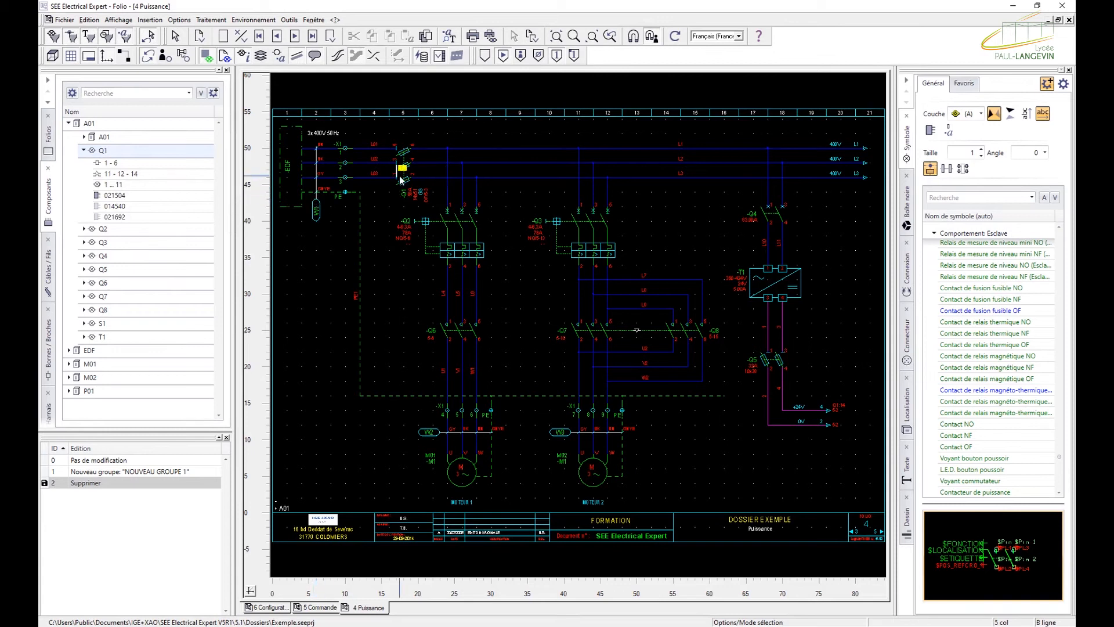
scroll(407, 158, up, 2)
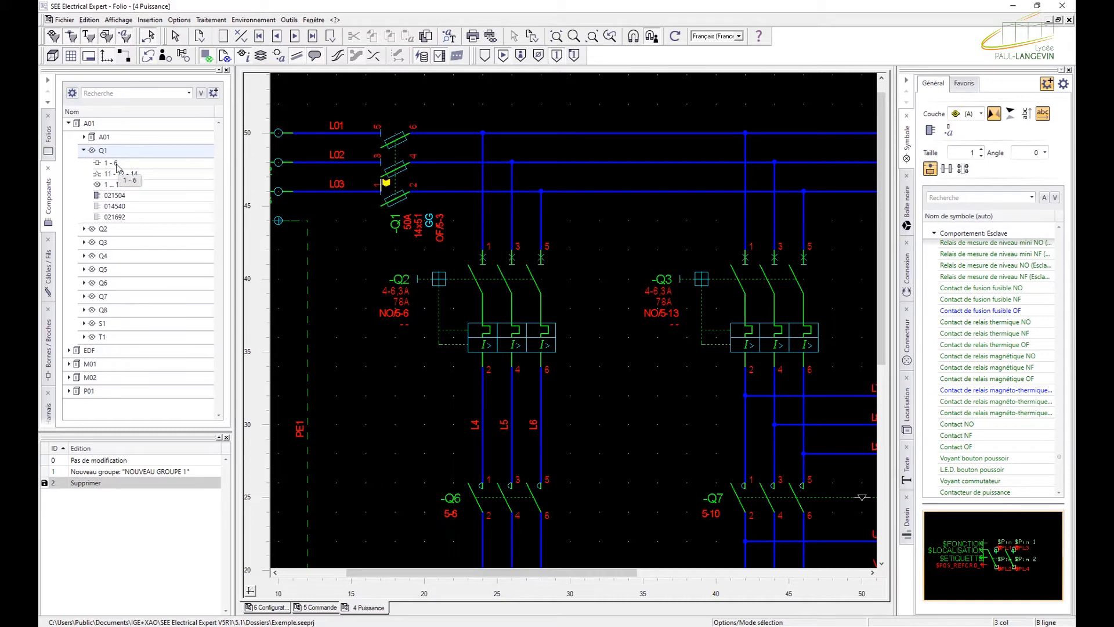
click(83, 151)
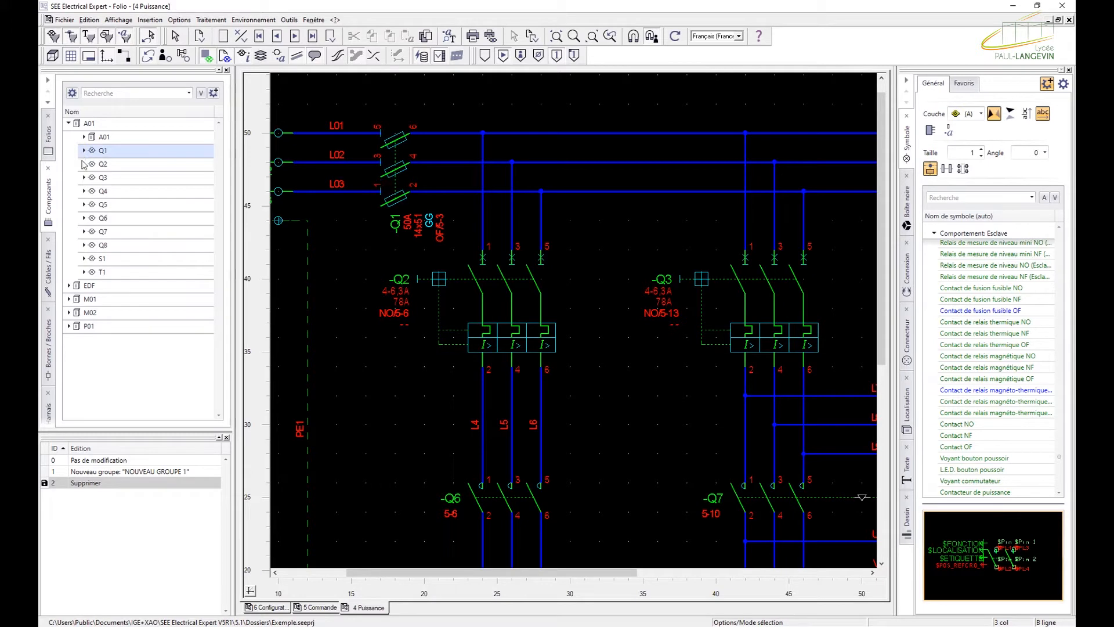
- Find cable -W1 in the cables and wires list, view its cores and locate it on the schematic
click(47, 262)
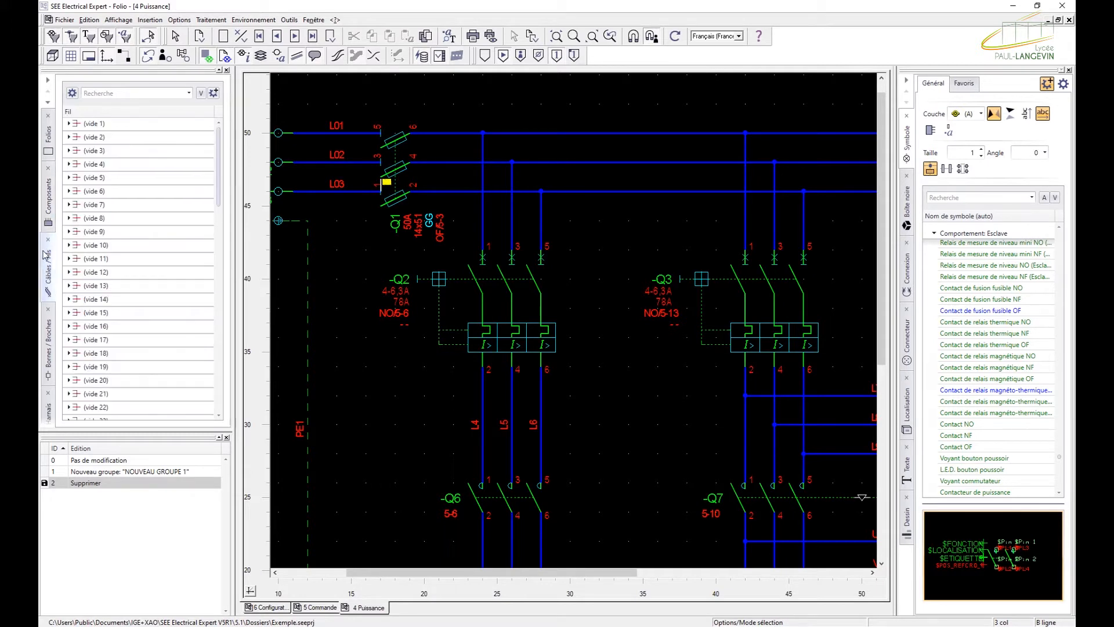
scroll(108, 228, down, 11)
scroll(97, 201, down, 8)
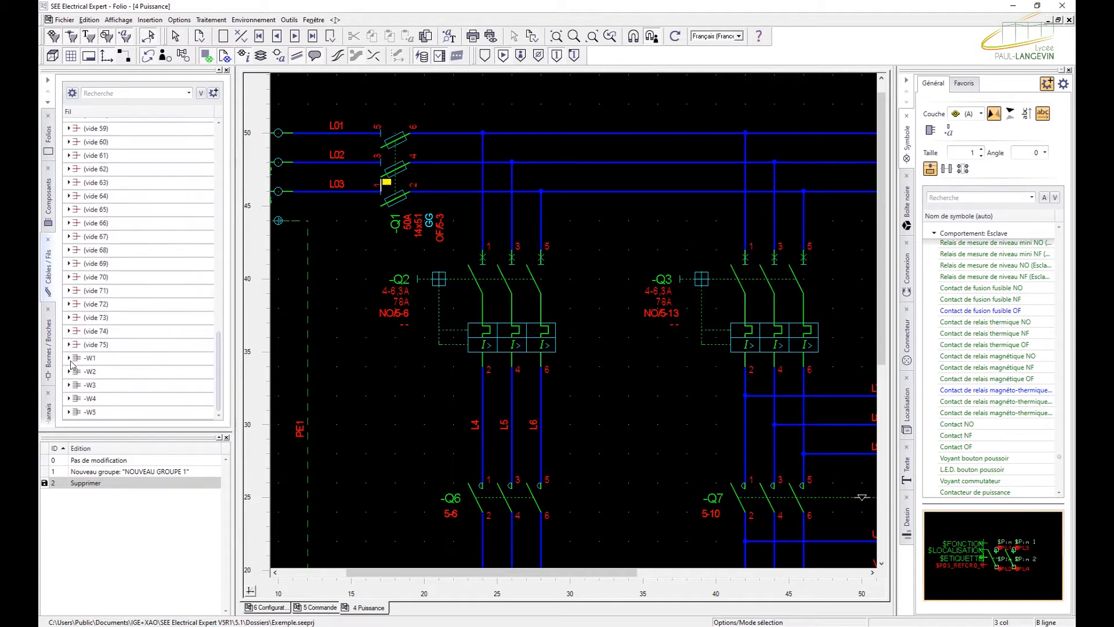
click(70, 358)
right_click(91, 361)
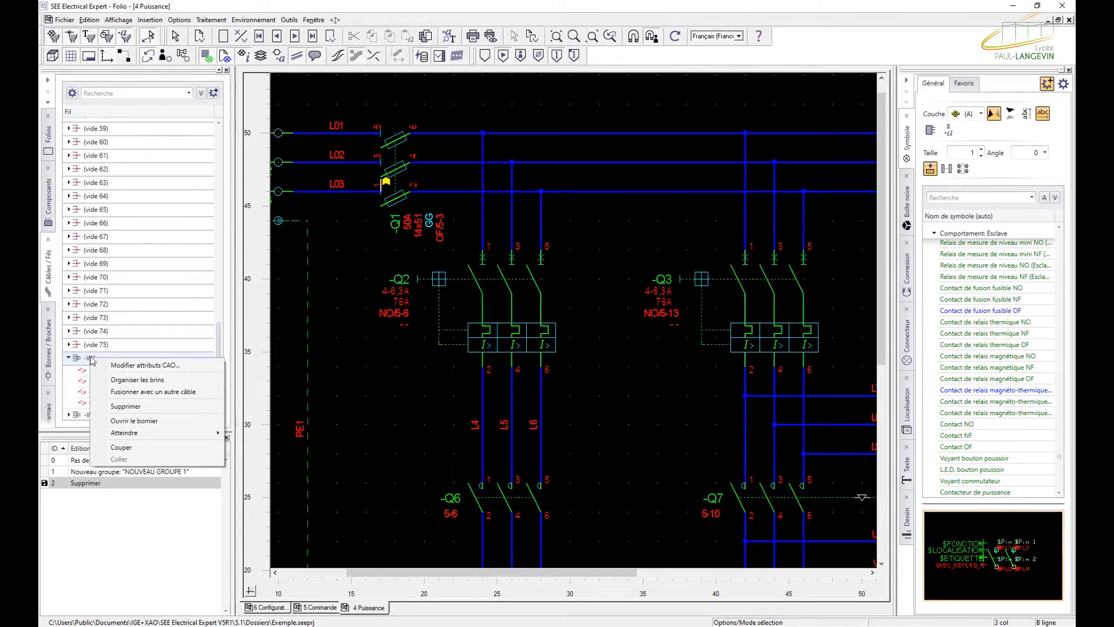
mouse_move(168, 439)
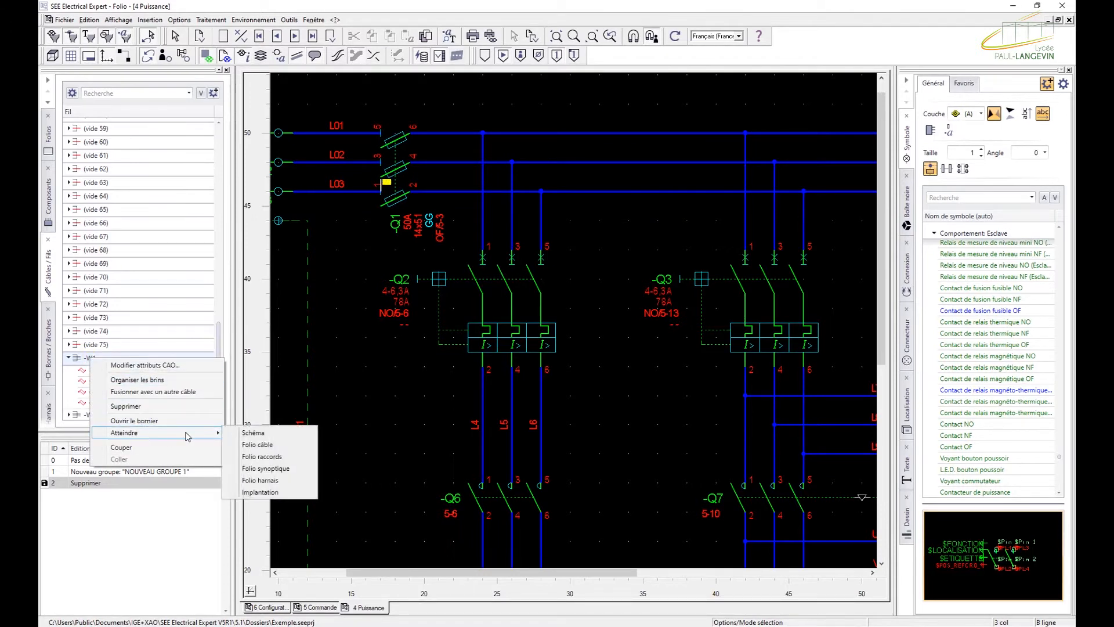
click(248, 434)
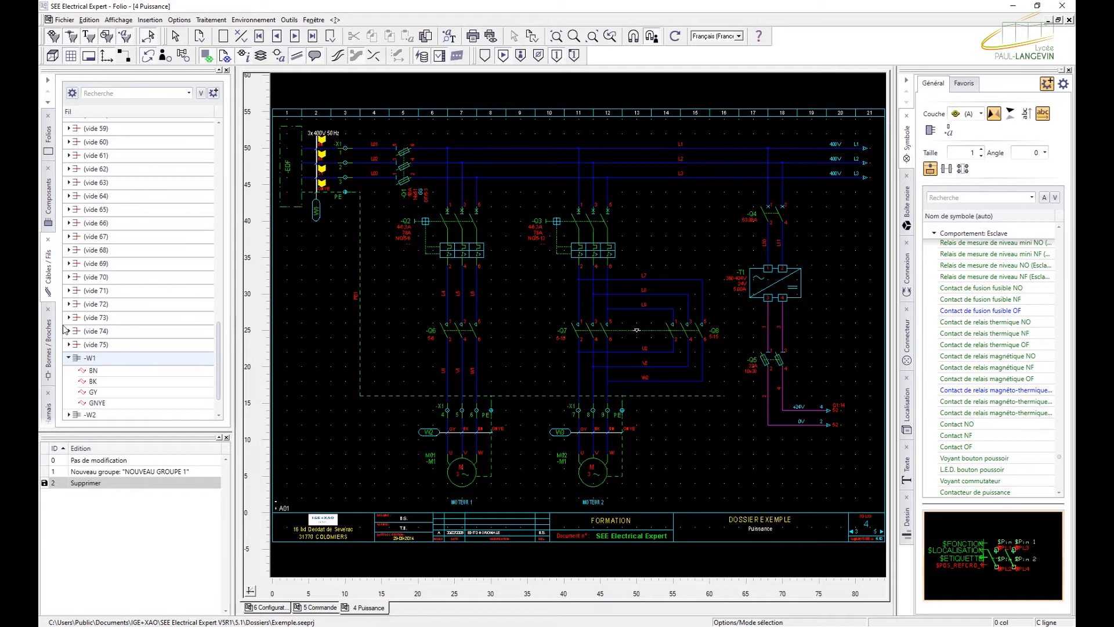
click(70, 358)
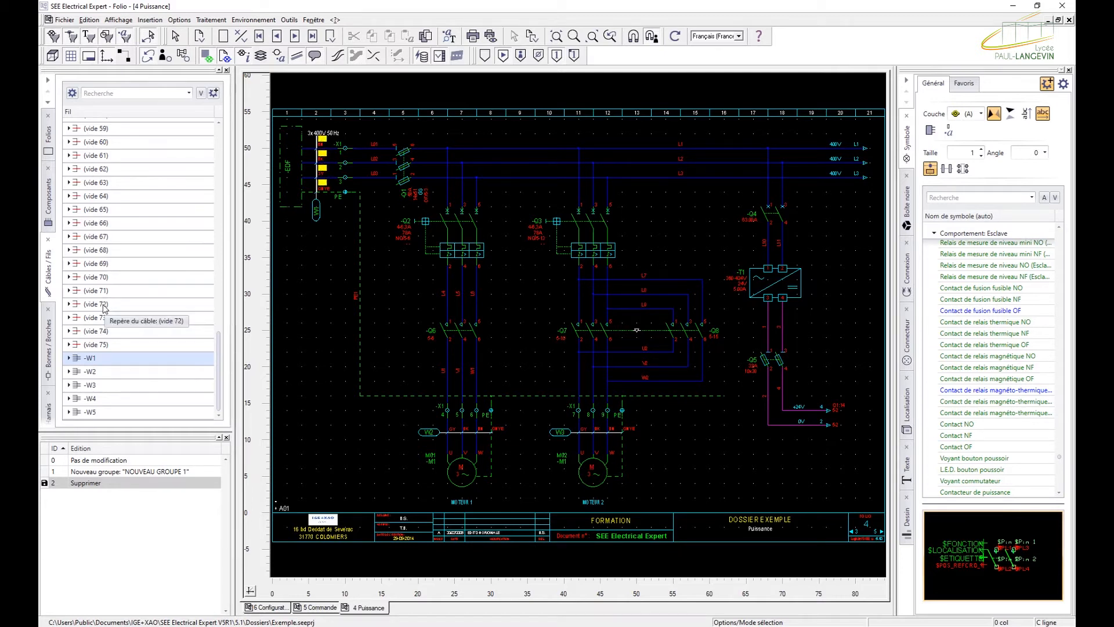
- List the terminals of strip +A01-X1 and locate terminal 4 on the schematic
click(50, 342)
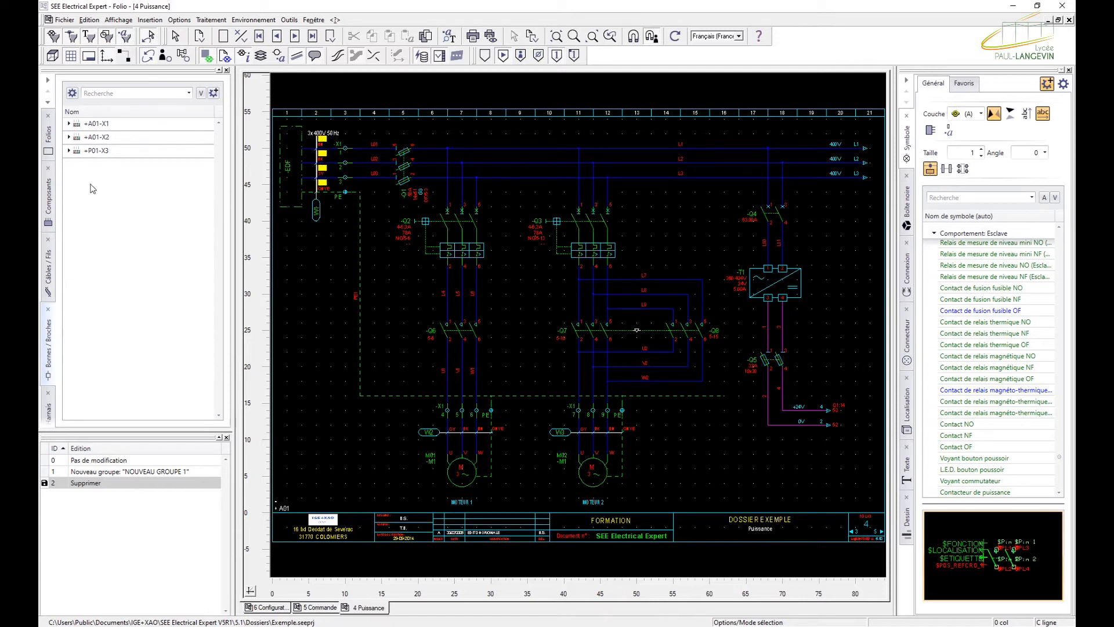
click(70, 125)
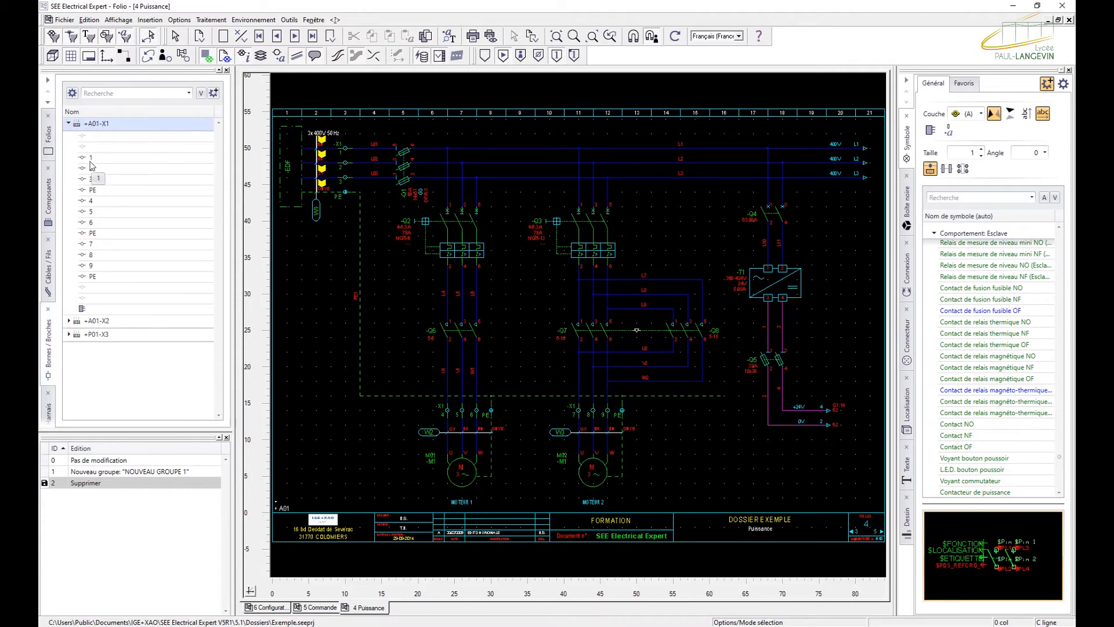
right_click(115, 202)
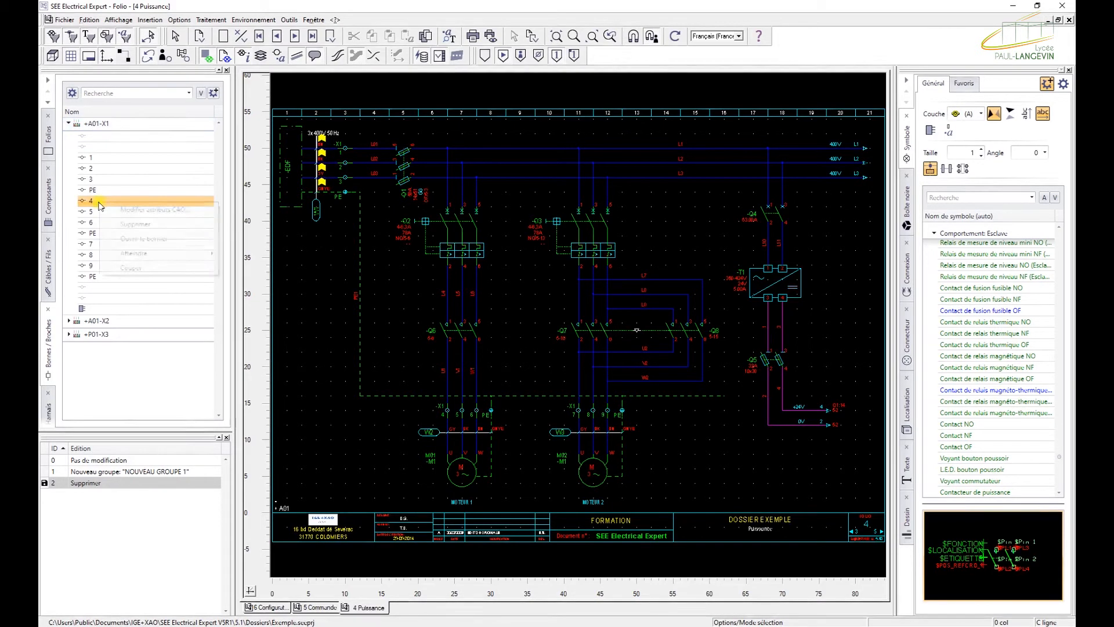
mouse_move(174, 253)
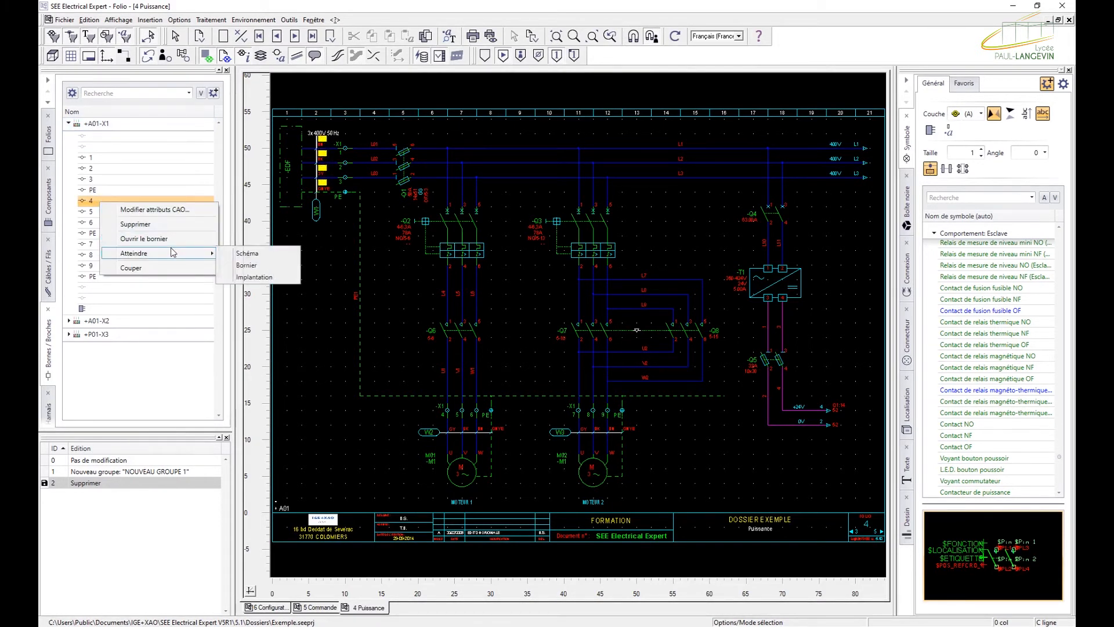
click(248, 254)
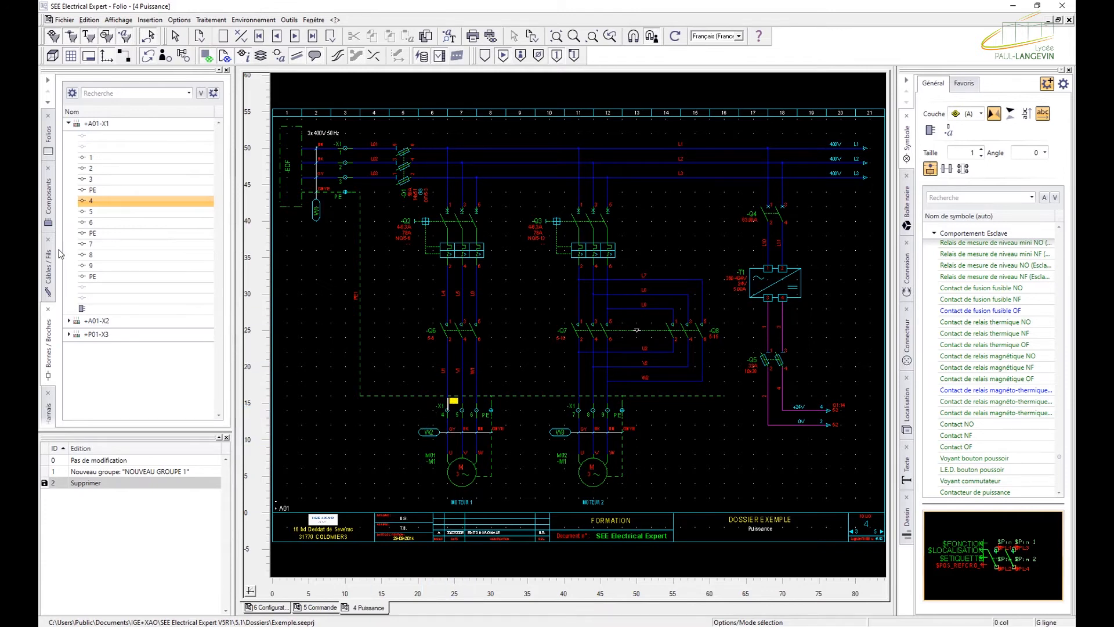
- Display the project's harness list and widen the insertion palette beside the schematic
click(51, 409)
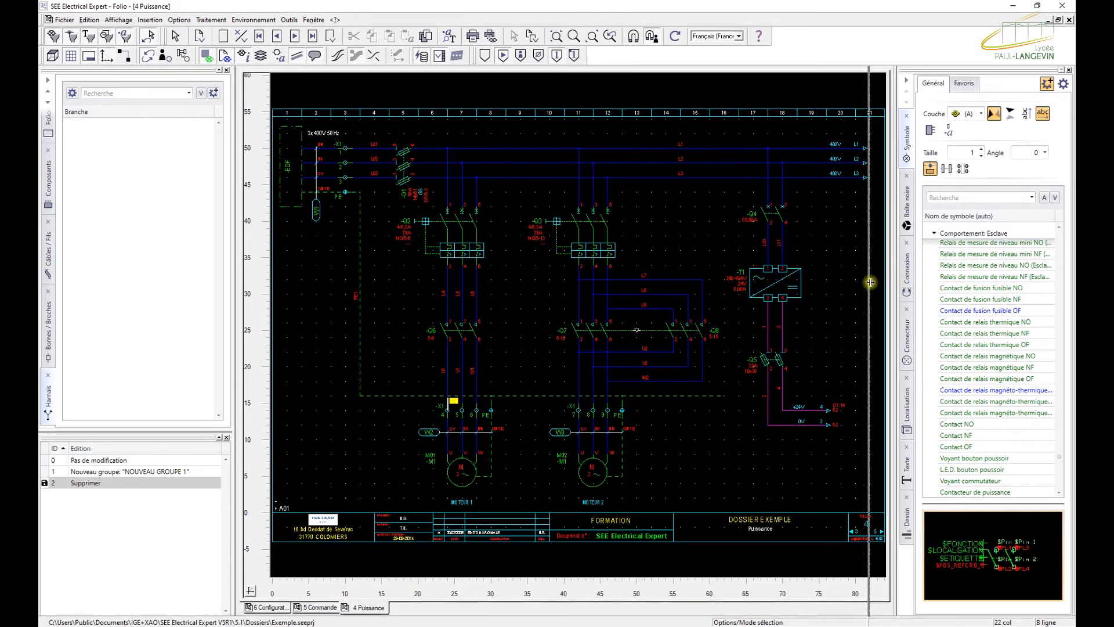
drag(897, 283, 869, 282)
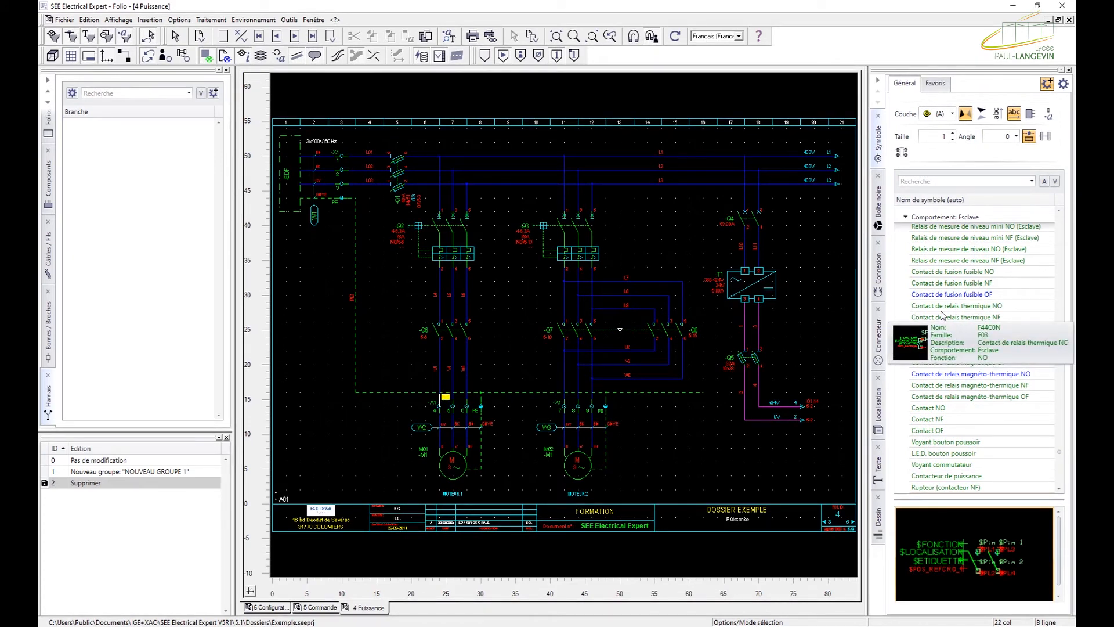
- Search the symbol library for "disjoncteur", expand the additional search criteria, and clear the search
click(935, 181)
text(disjoncteur)
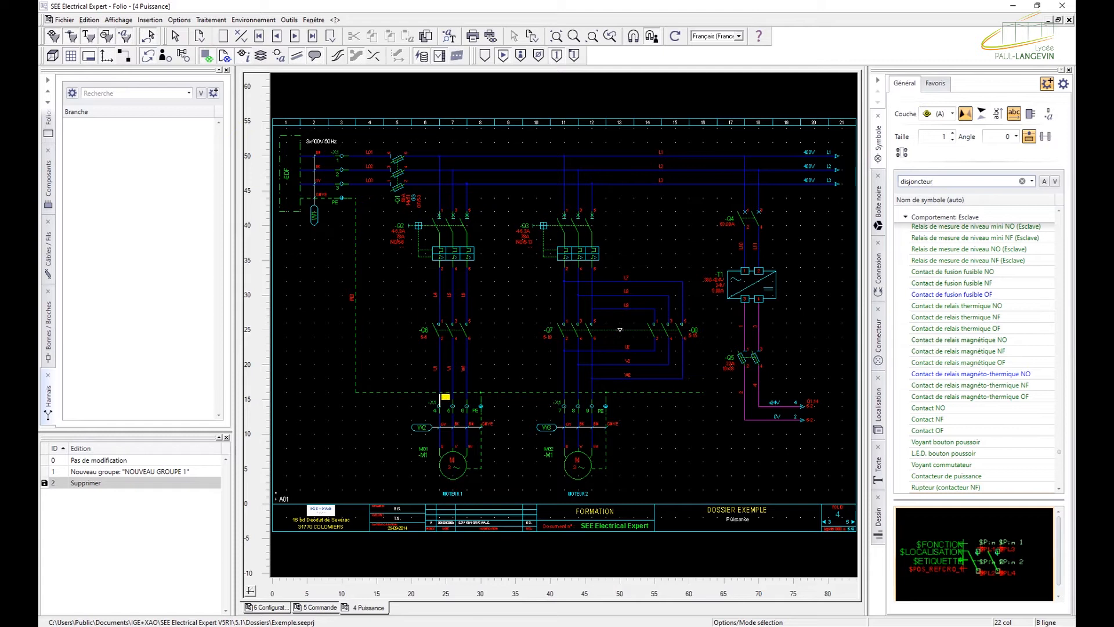
key(Return)
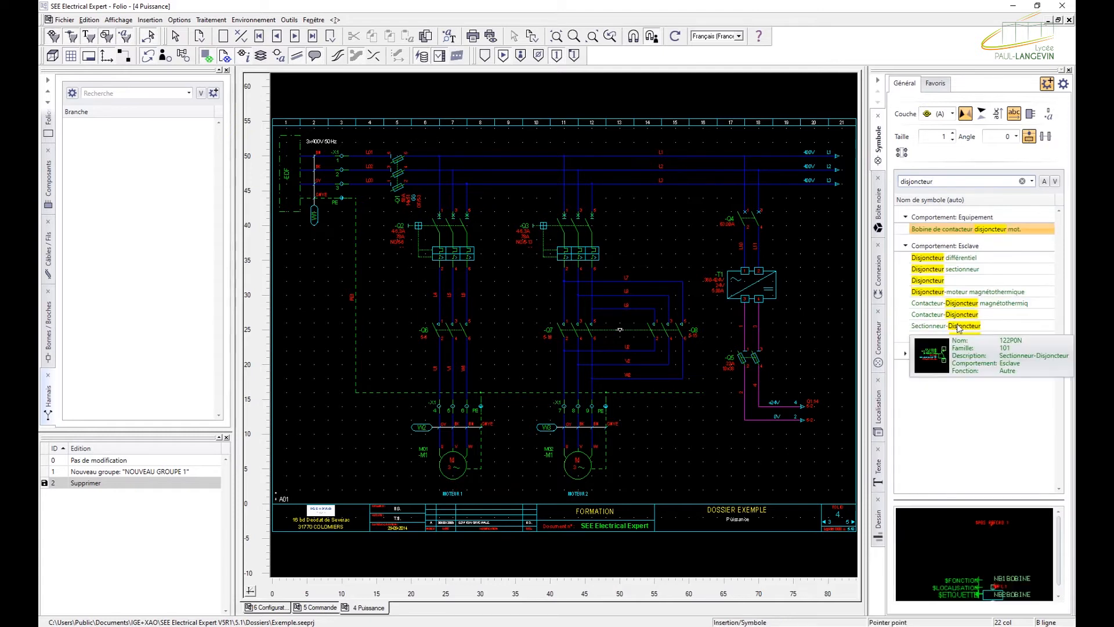
click(1045, 184)
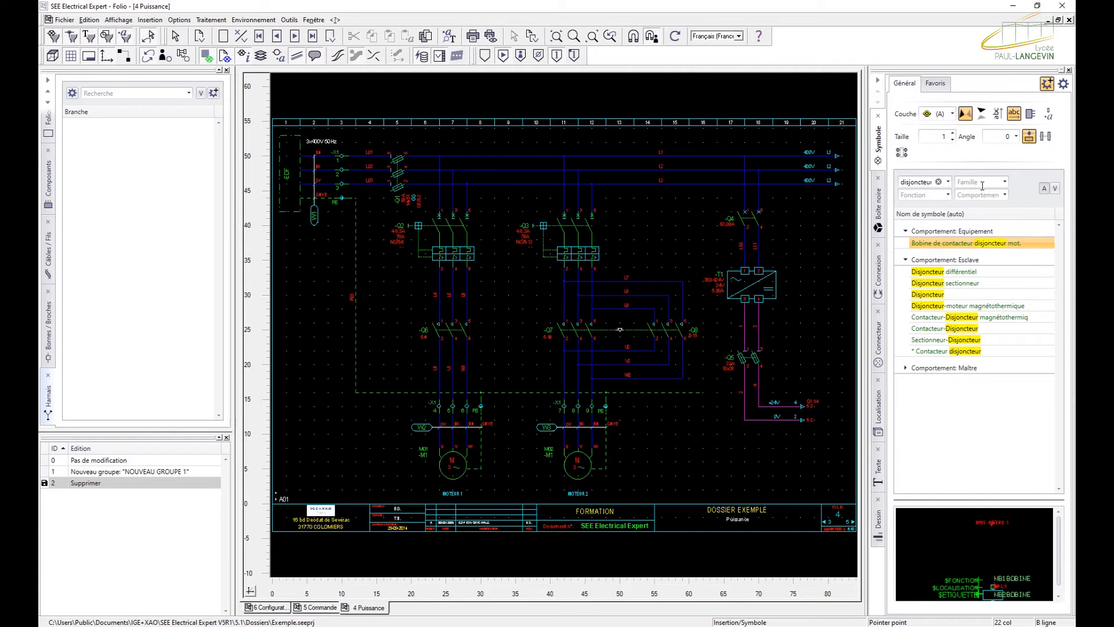
click(938, 183)
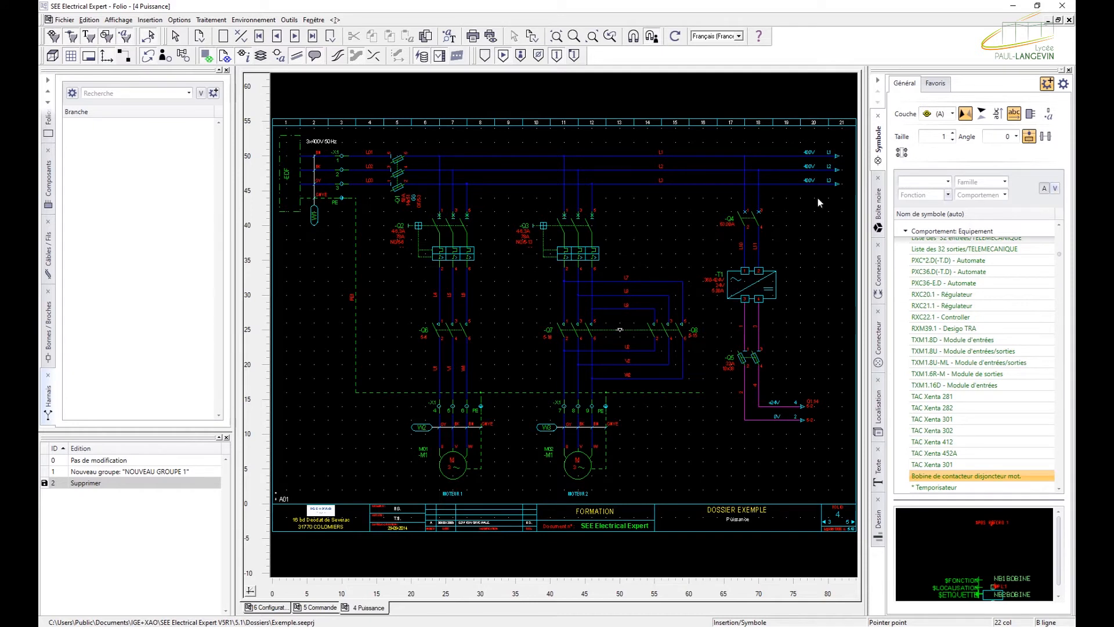
- Show the symbol list in view V2 with a single search criterion, and collapse the Q-Contacts auxiliaires family
click(1056, 189)
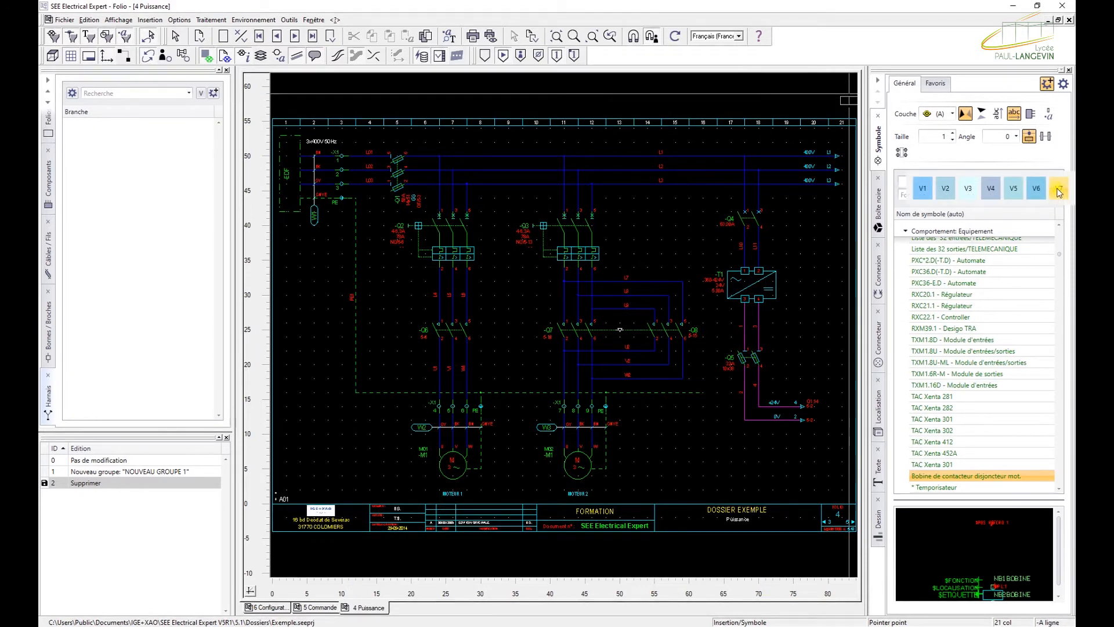
click(946, 189)
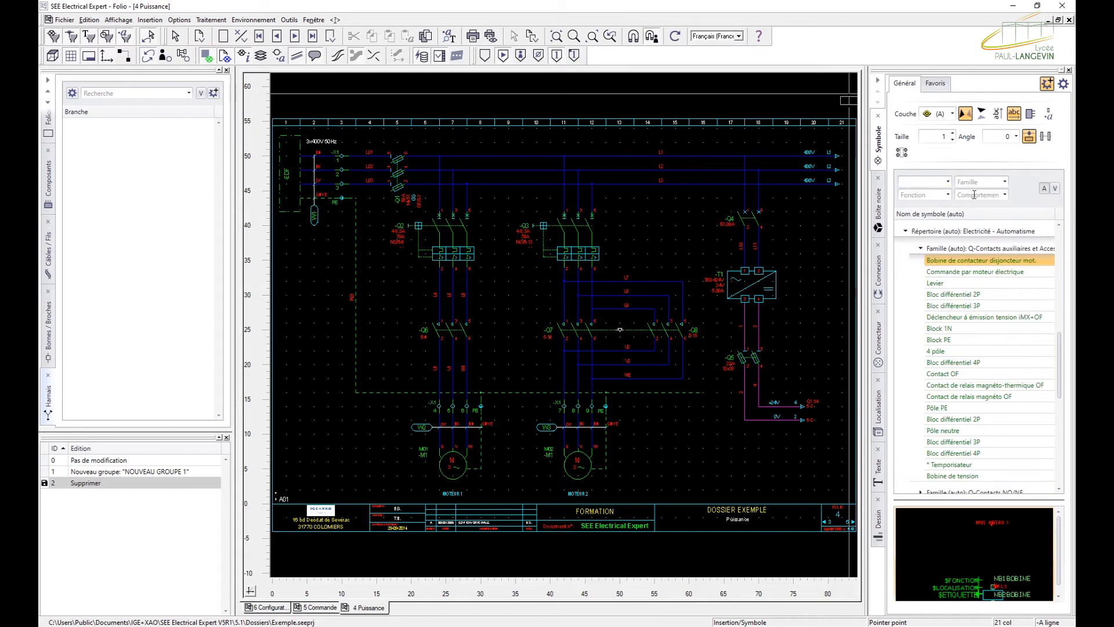
click(1044, 190)
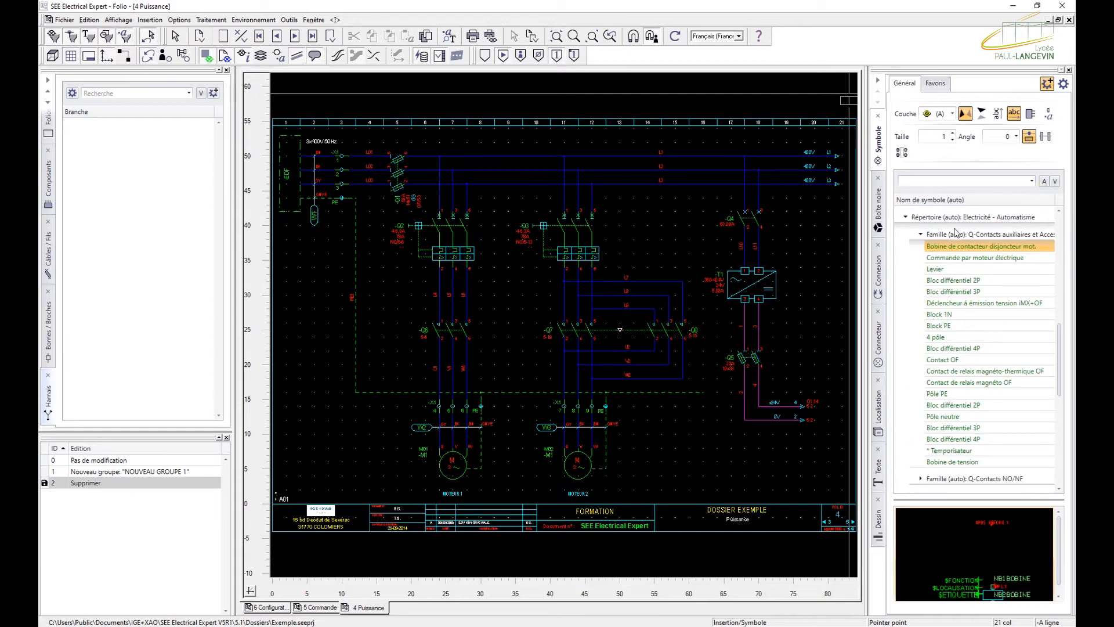
click(922, 237)
click(921, 237)
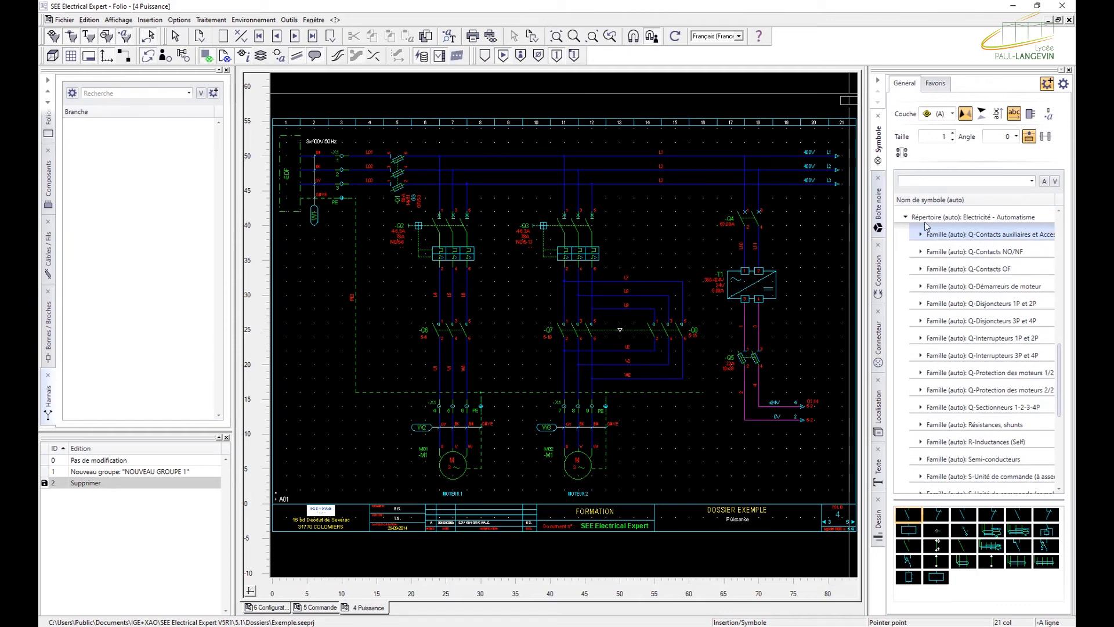
- View the black box symbols, and inspect the available connection types alongside the properties of wire L1
click(880, 215)
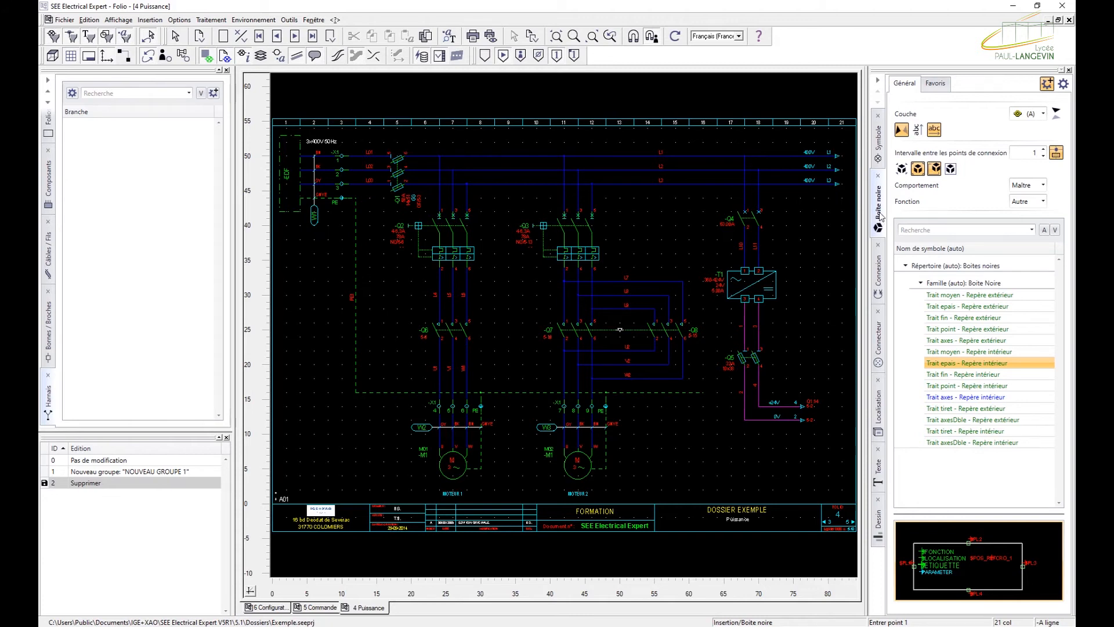
click(879, 277)
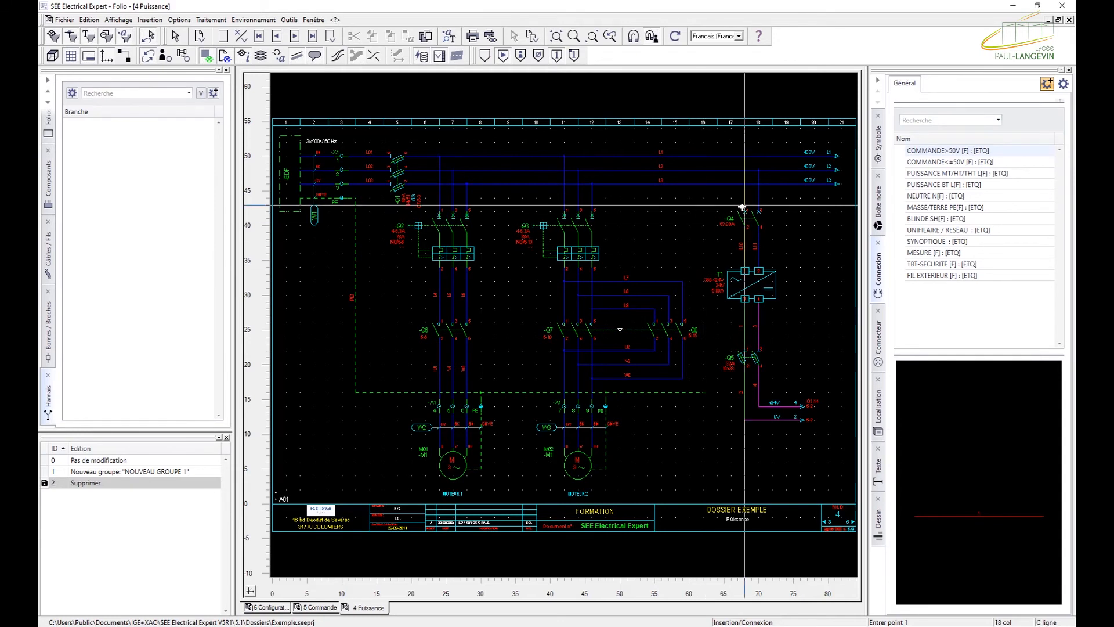
key(Escape)
mouse_move(641, 160)
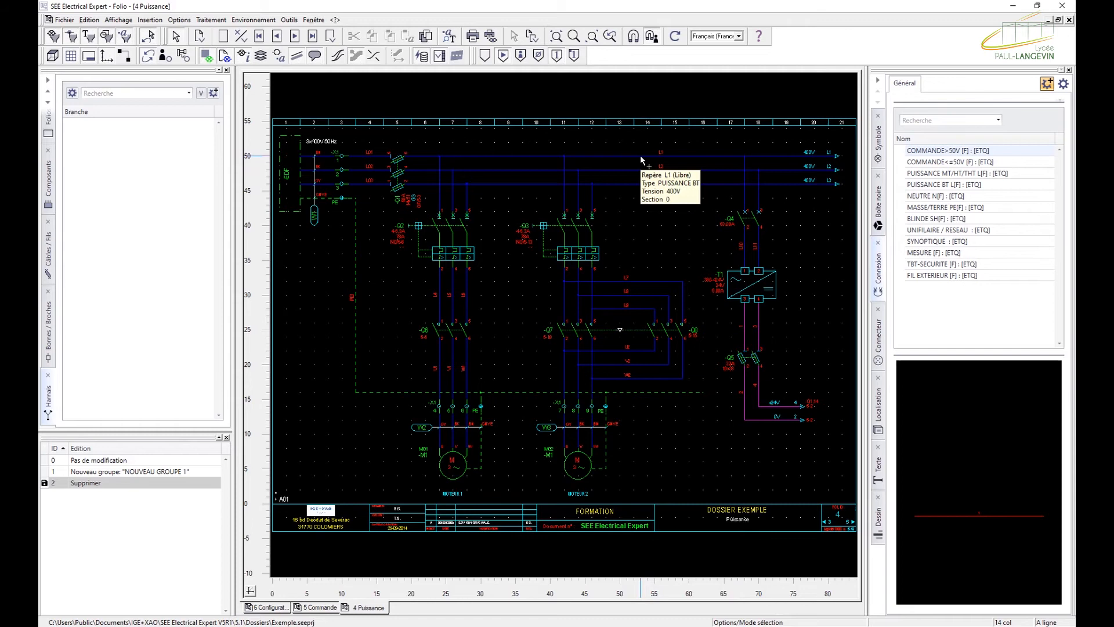
mouse_move(944, 185)
mouse_move(972, 164)
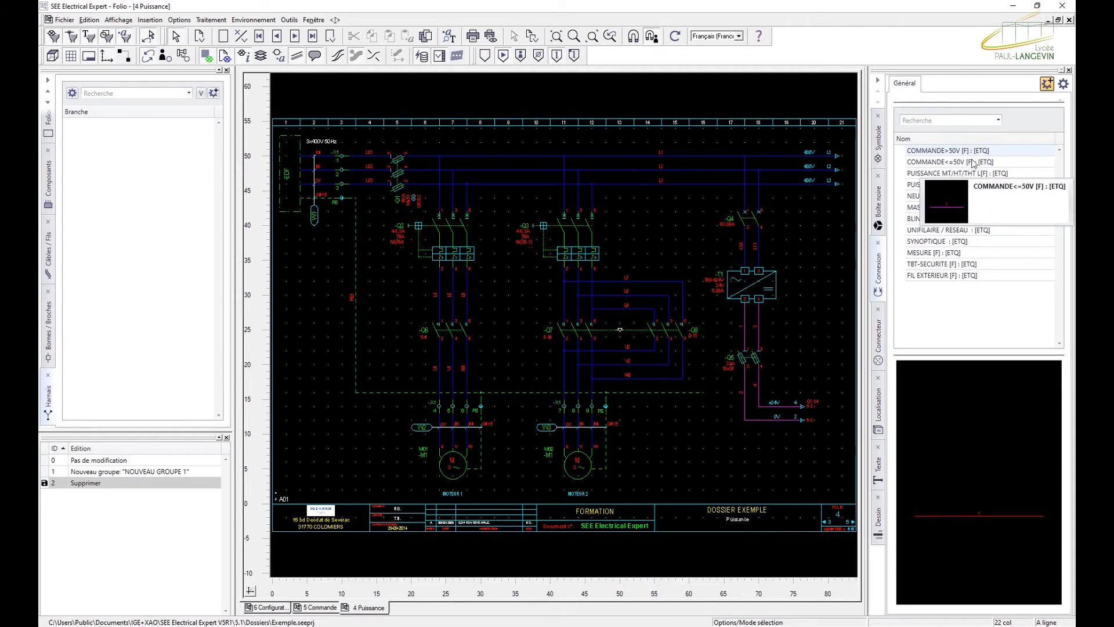
mouse_move(934, 254)
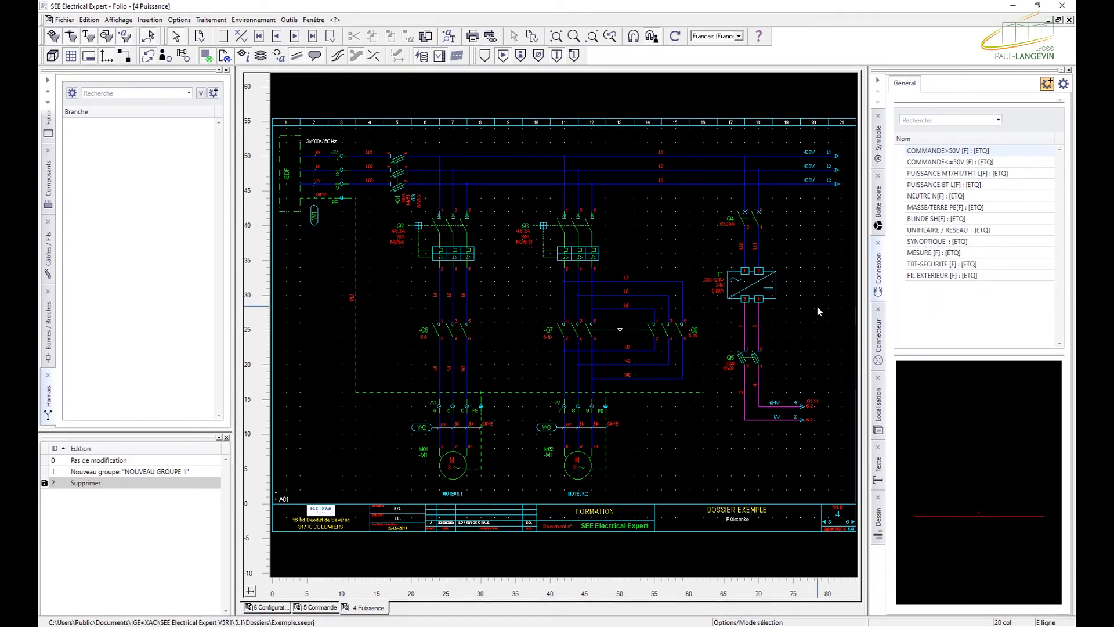
- View the connector symbols and the graphical location symbols, collapsing the location family to see all its previews
click(878, 348)
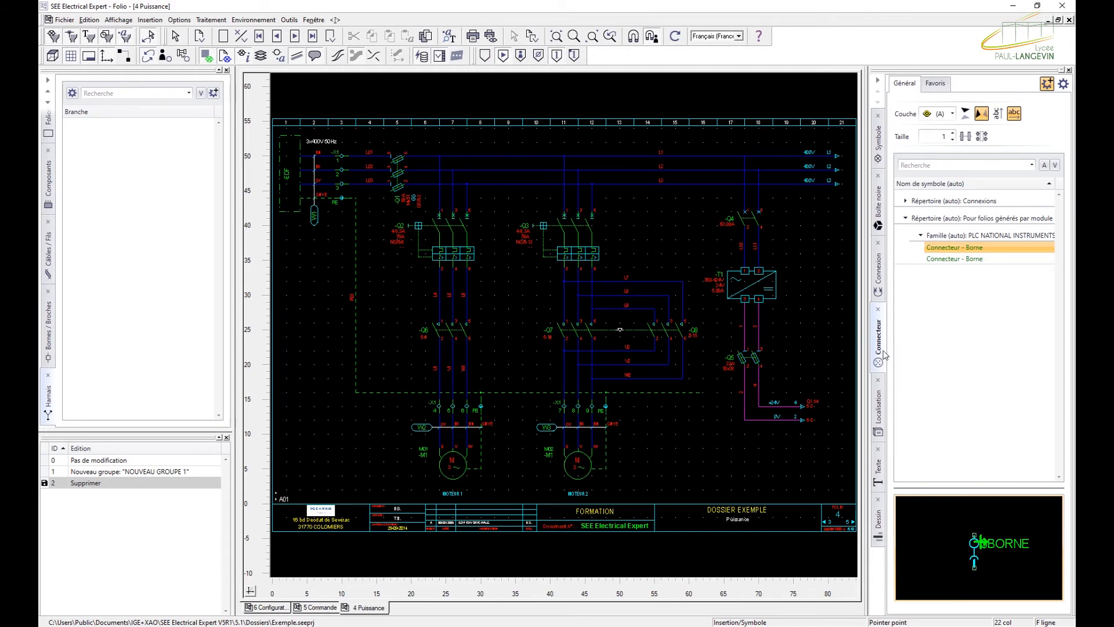
click(882, 408)
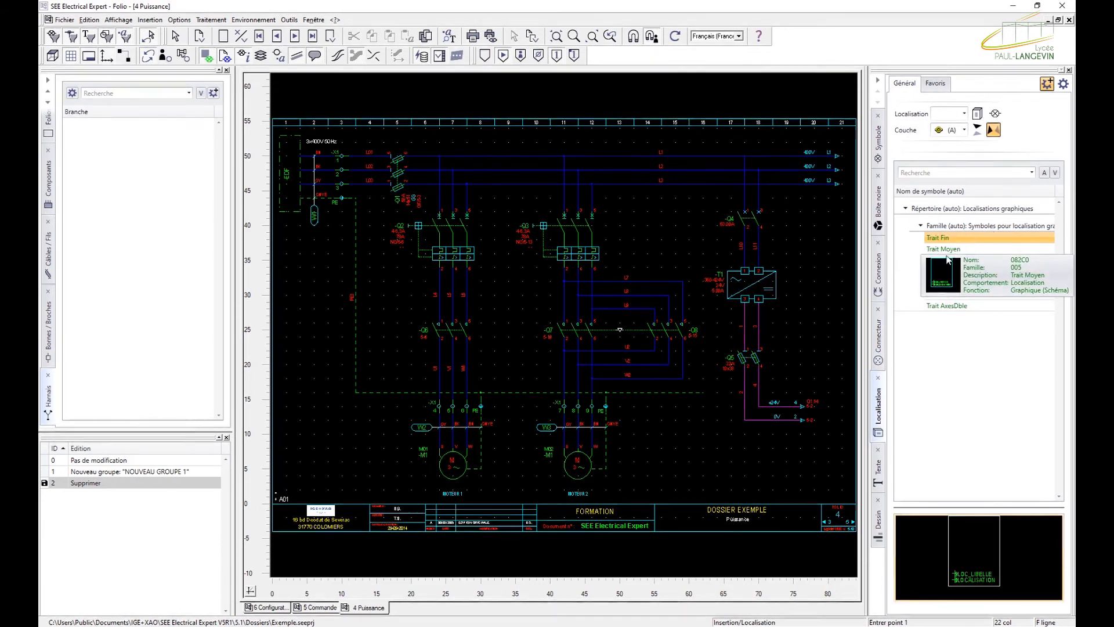
click(922, 226)
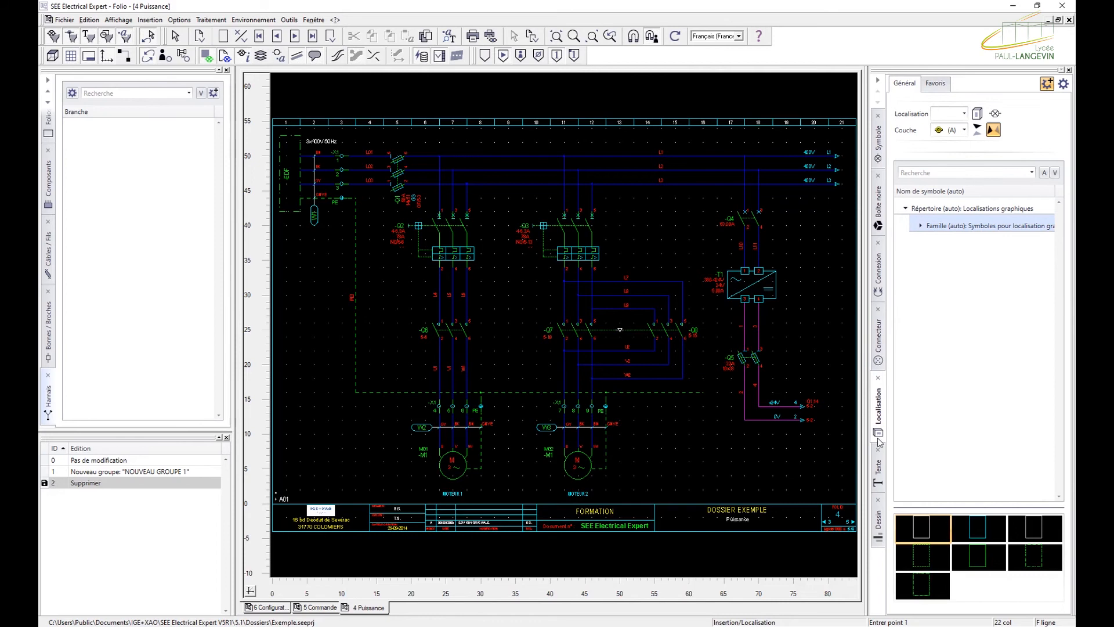
- View the text insertion options and the drawing tools without inserting anything in the folio
click(879, 470)
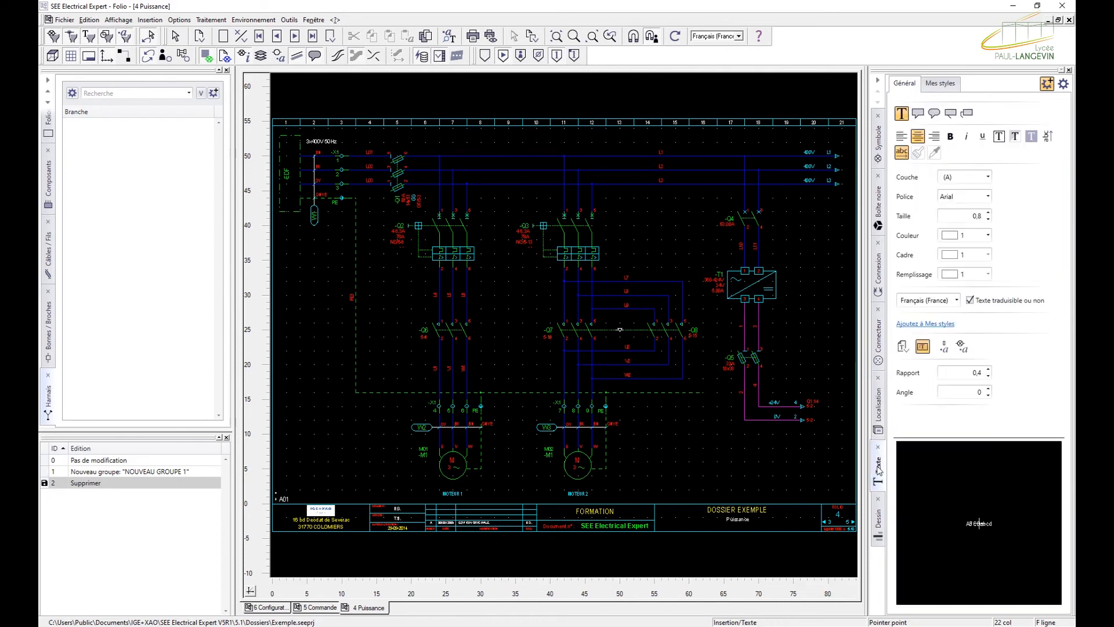
key(Escape)
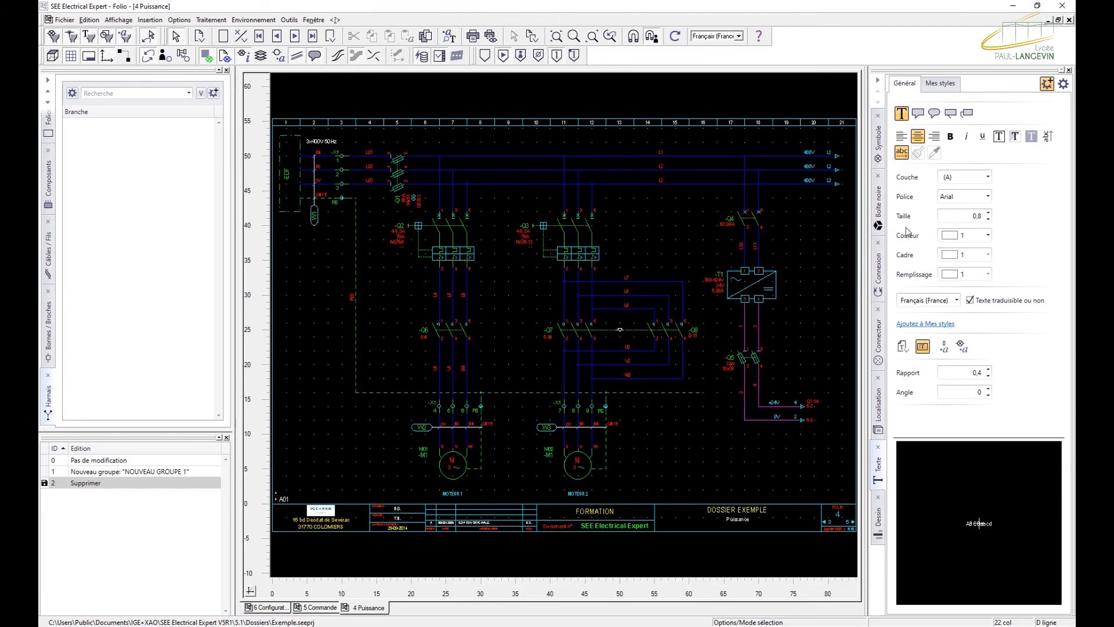
click(878, 517)
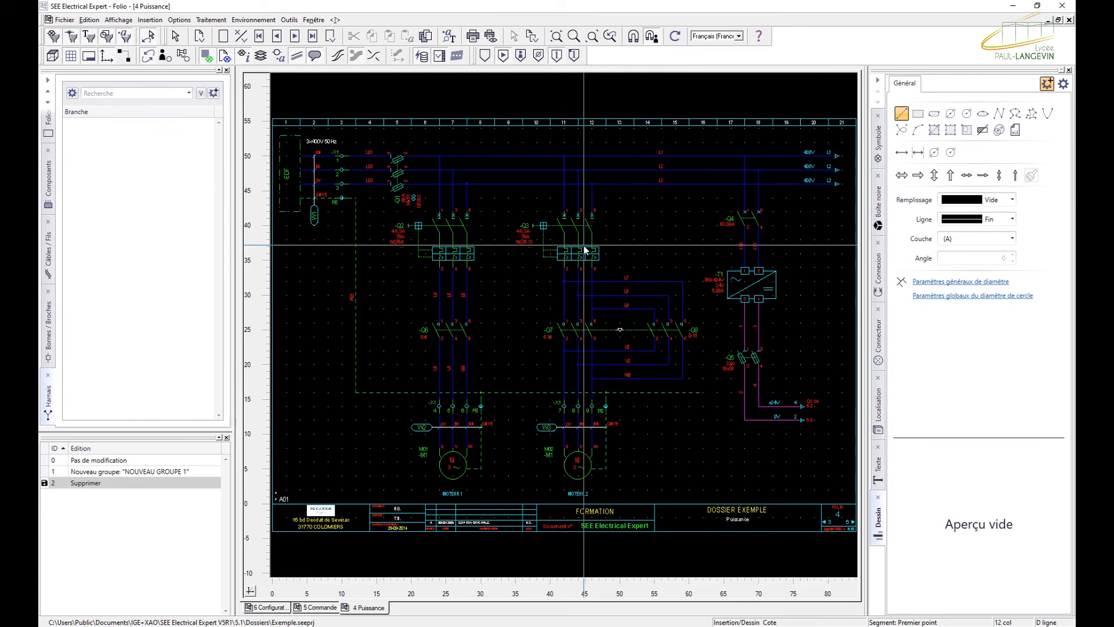
key(Escape)
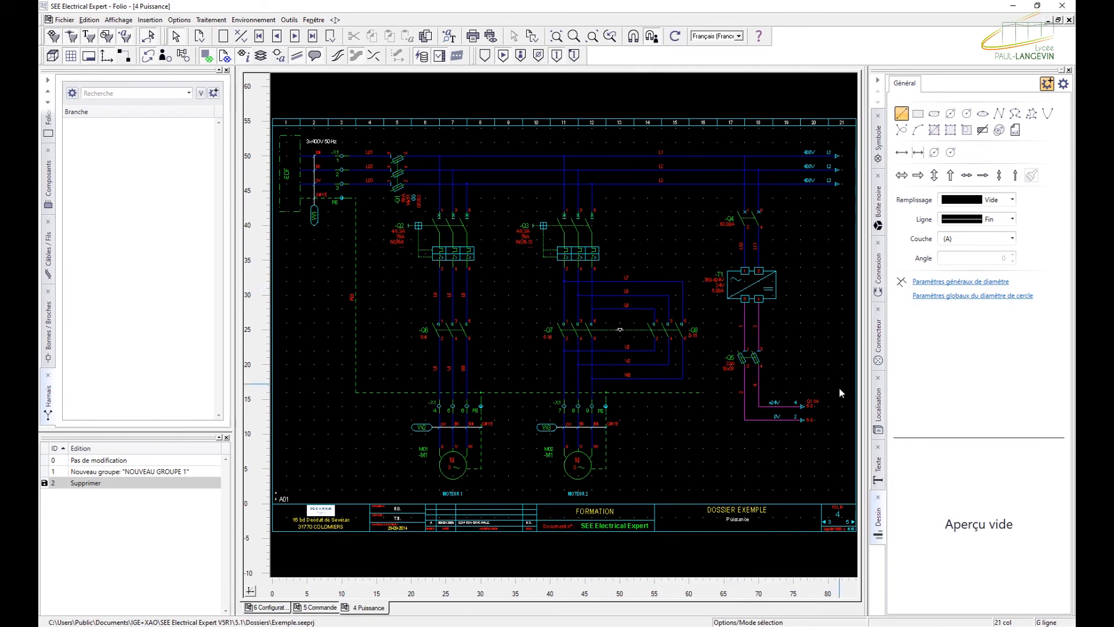
- Review the general settings of the insertion palette and leave them without applying changes
click(1052, 86)
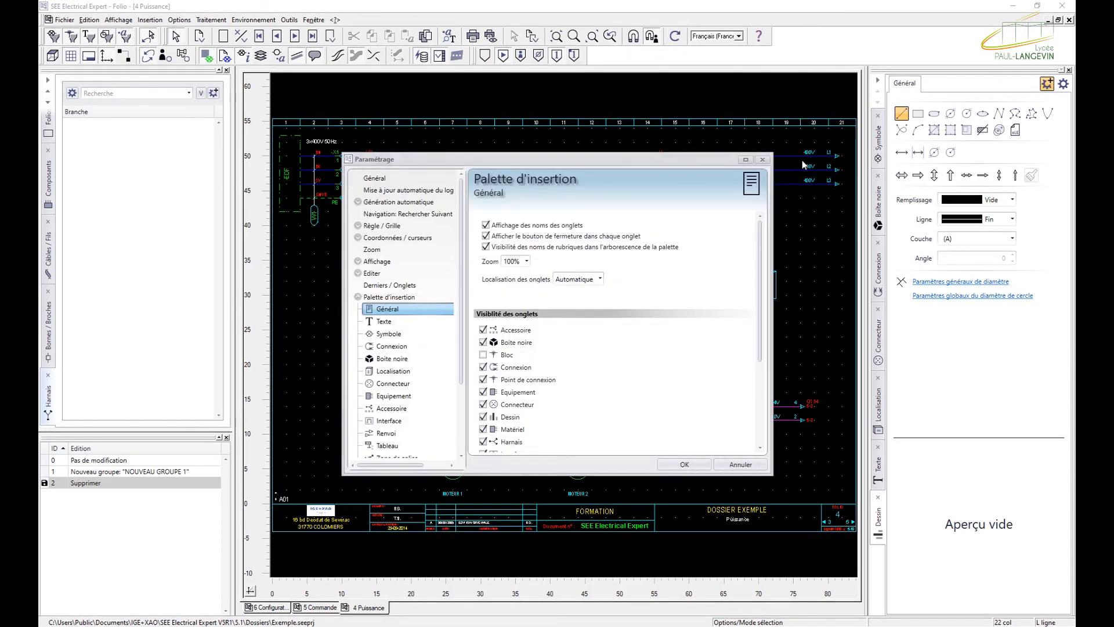
click(761, 159)
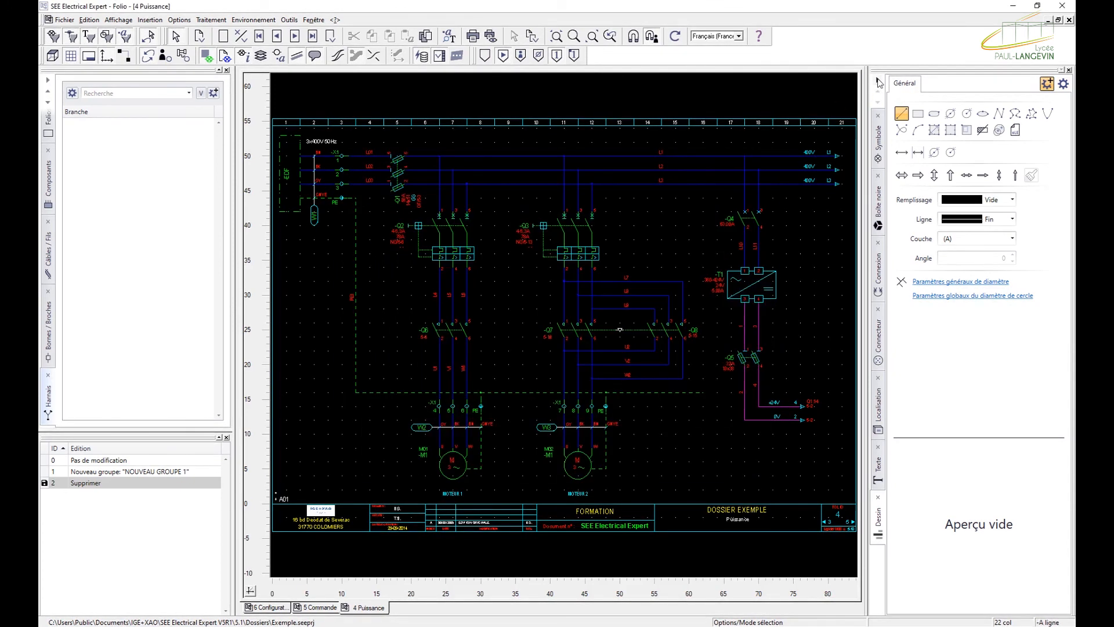
- Add the Bloc category to the insertion palette and display its list of blocks
click(879, 82)
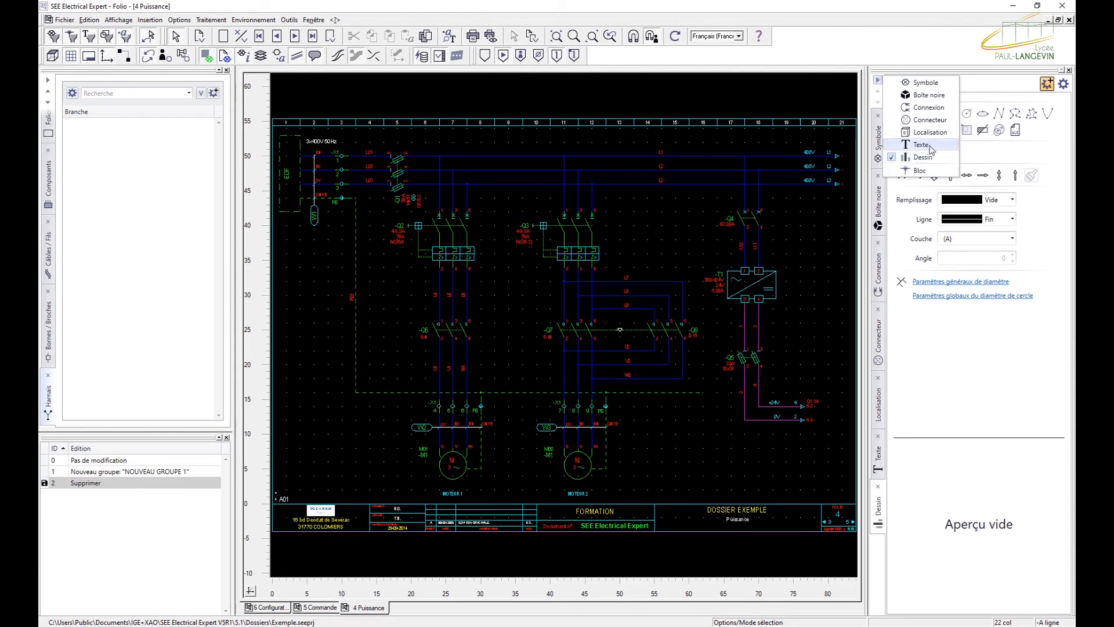
click(928, 172)
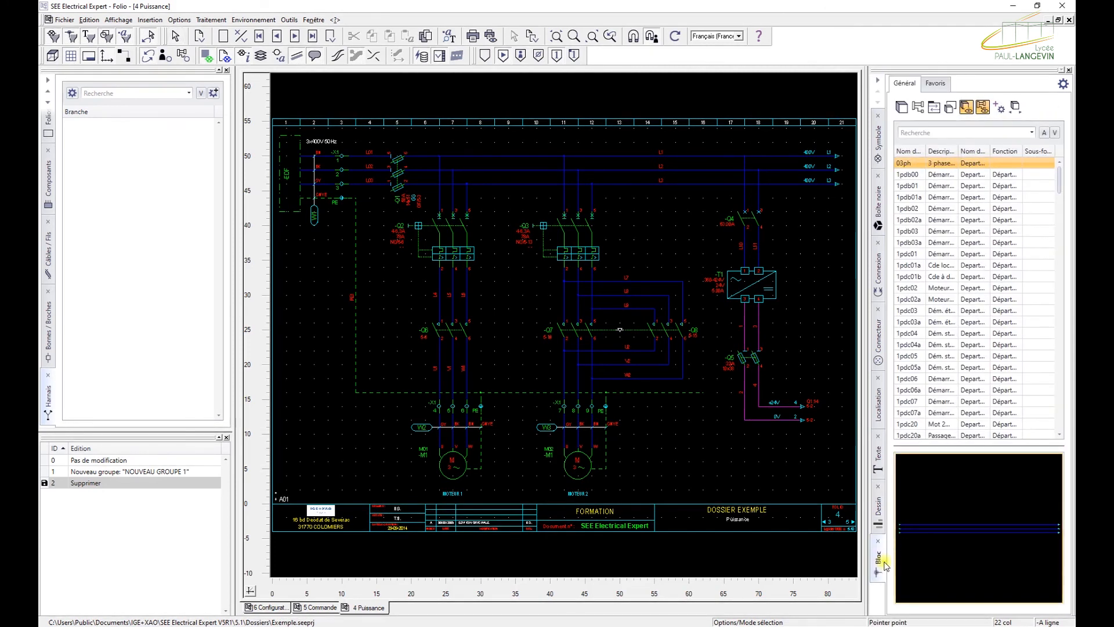
click(877, 514)
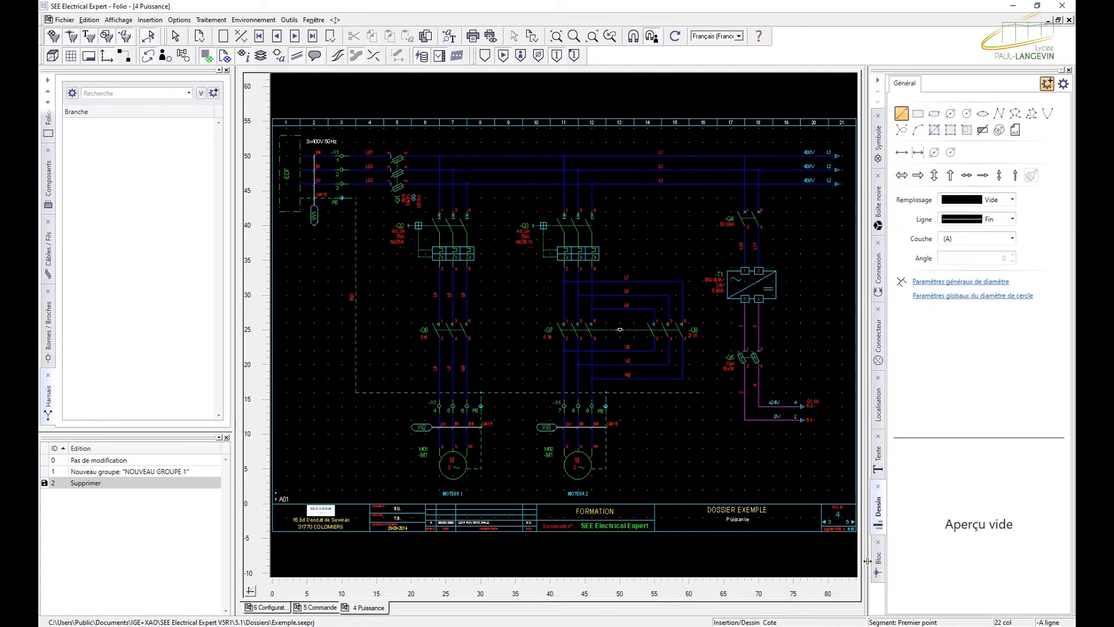
click(880, 564)
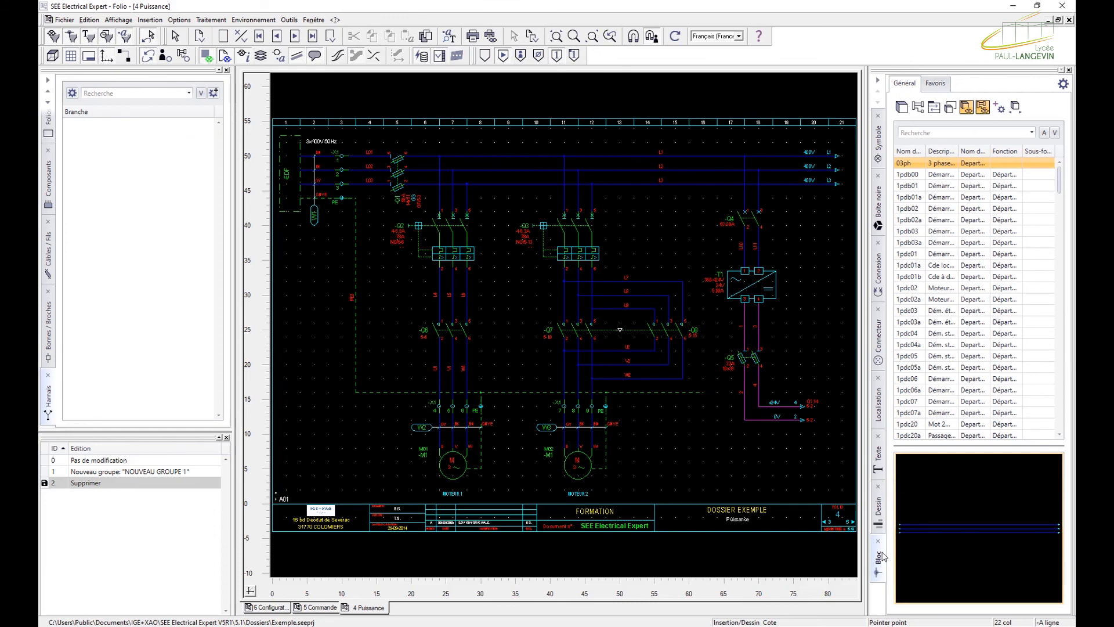
key(Escape)
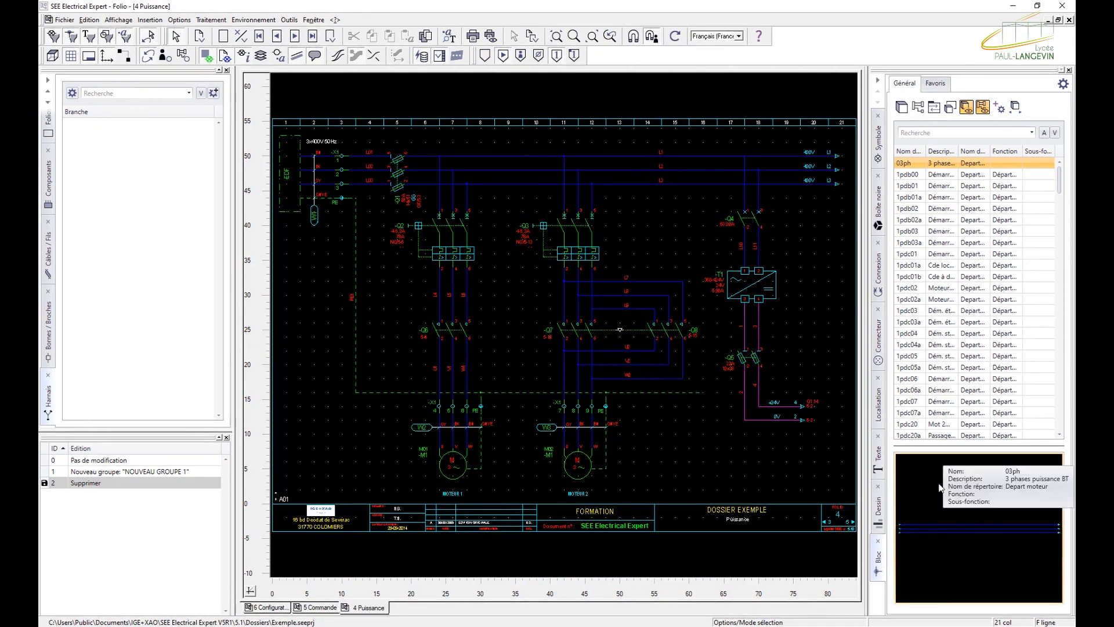
click(878, 81)
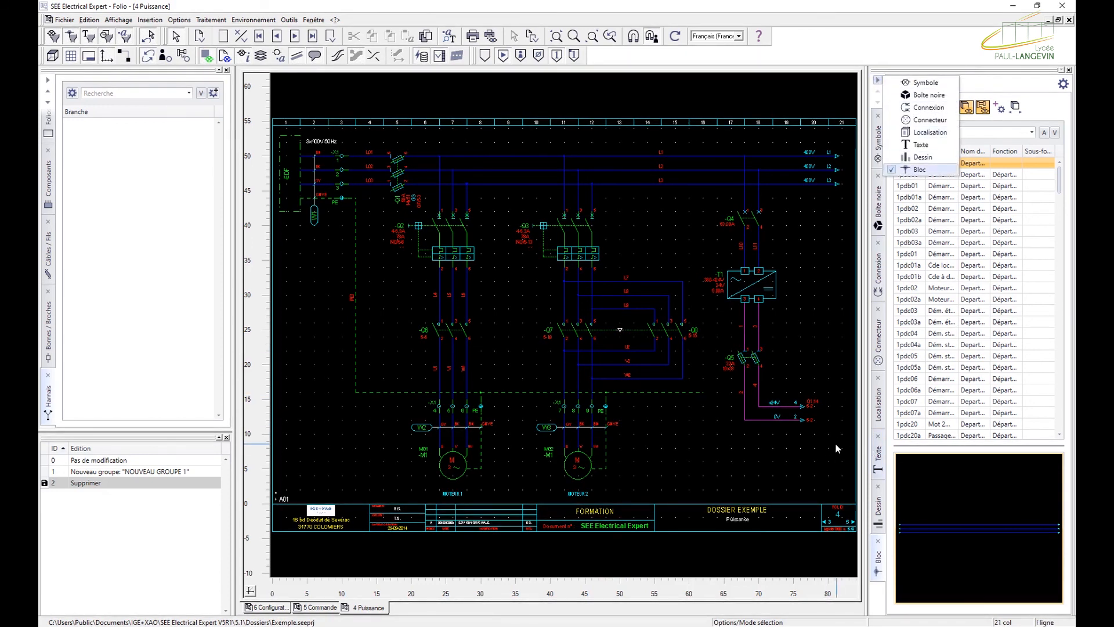
click(884, 177)
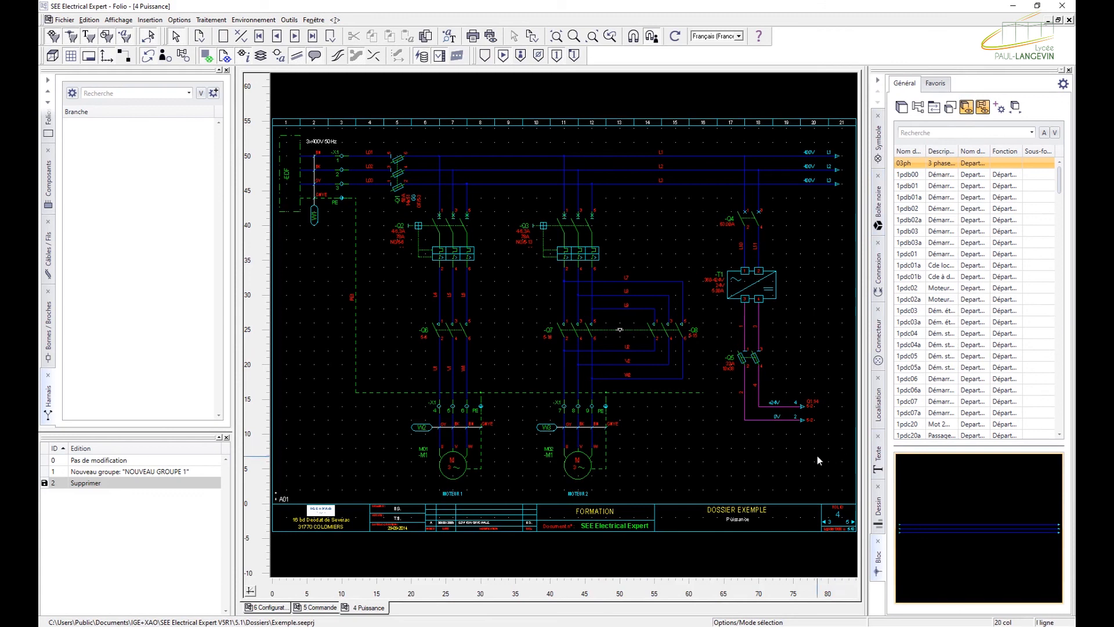